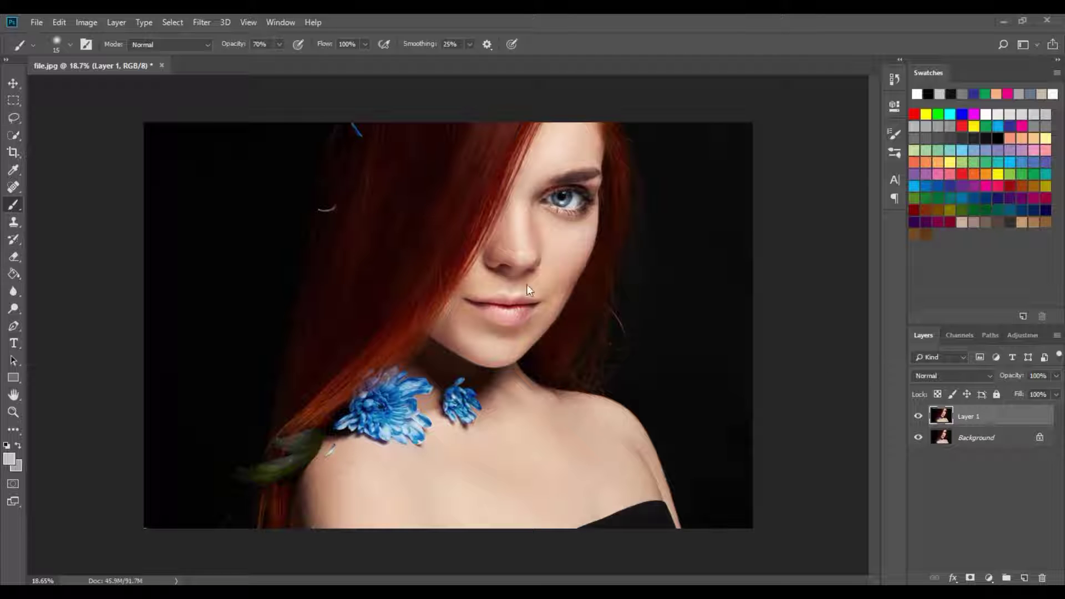
- Add a Solid Color fill layer in red ed1c24 above Layer 1
scroll(559, 277, "up", 6)
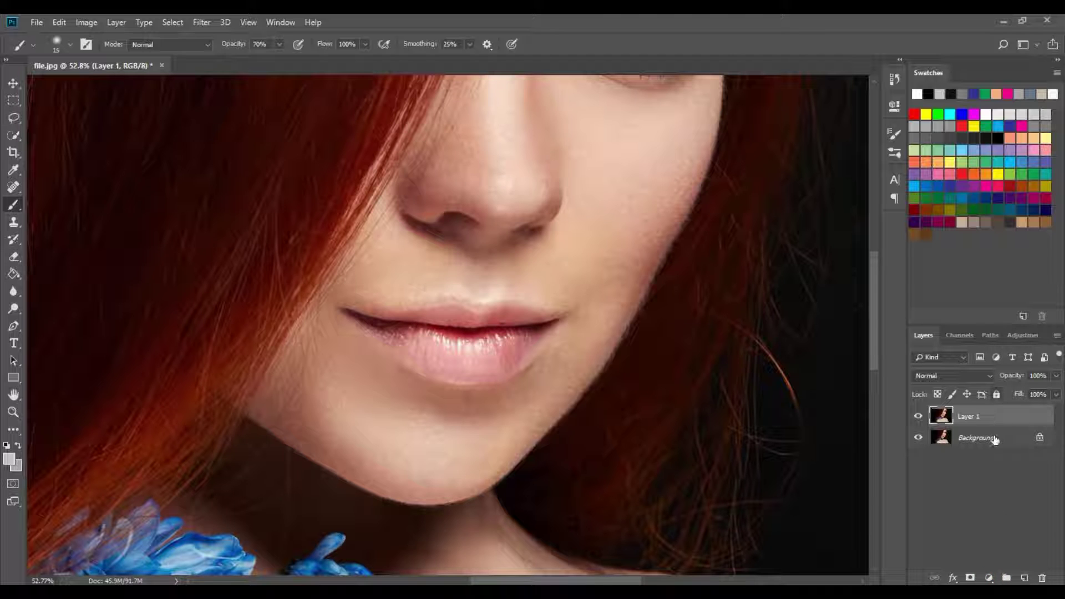
left_click(989, 578)
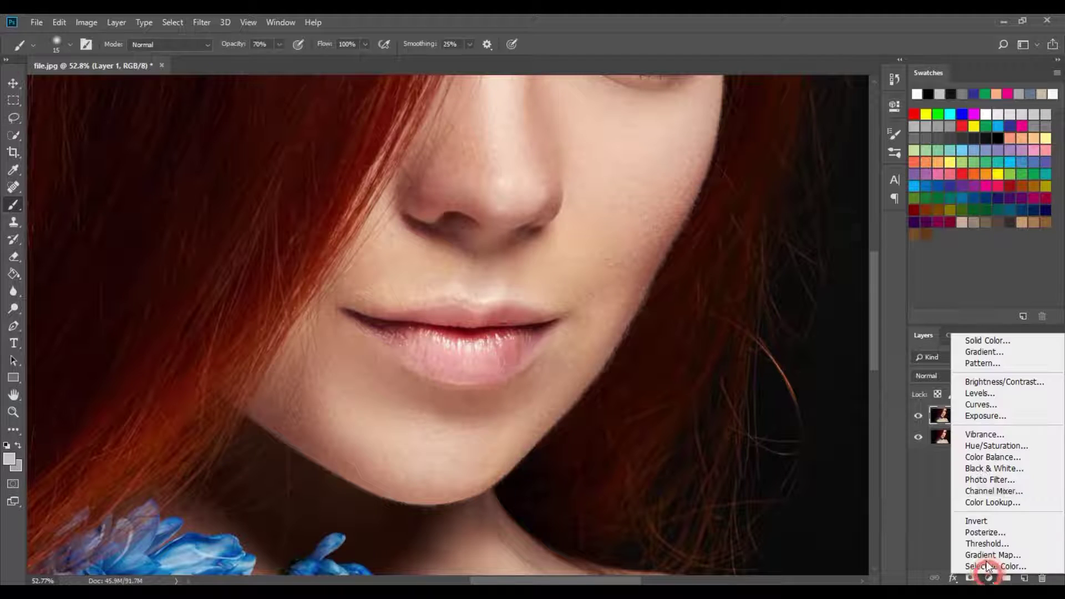
left_click(971, 346)
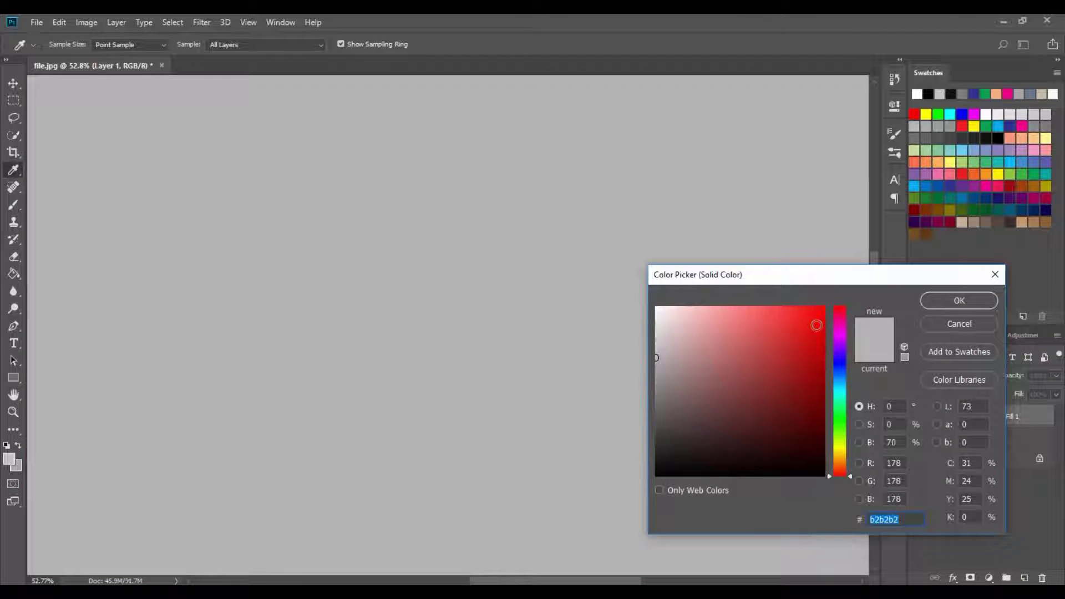
left_click(801, 333)
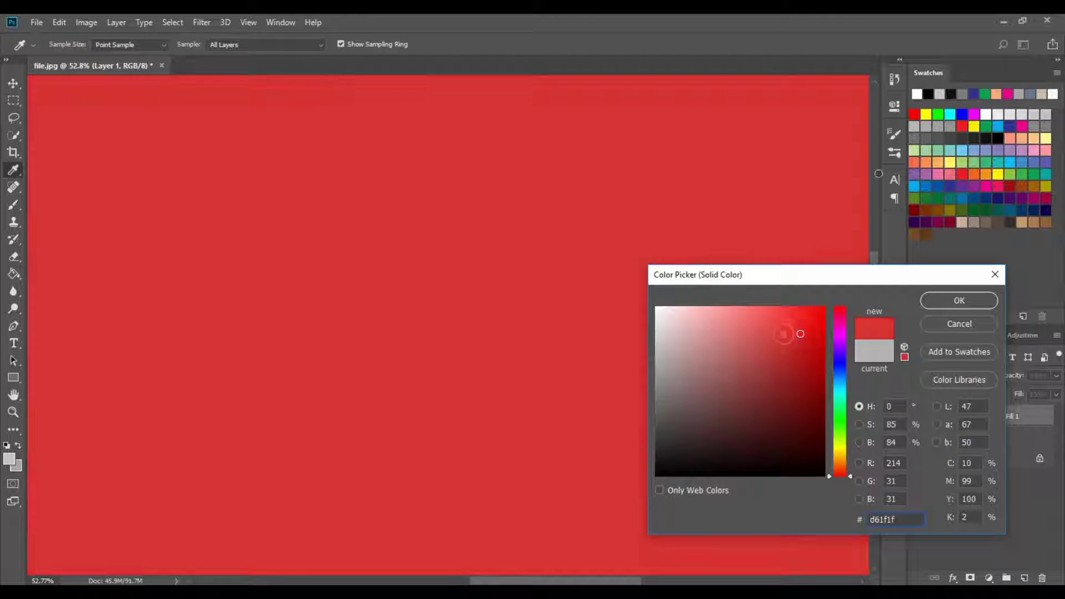
left_click(783, 334)
left_click(999, 187)
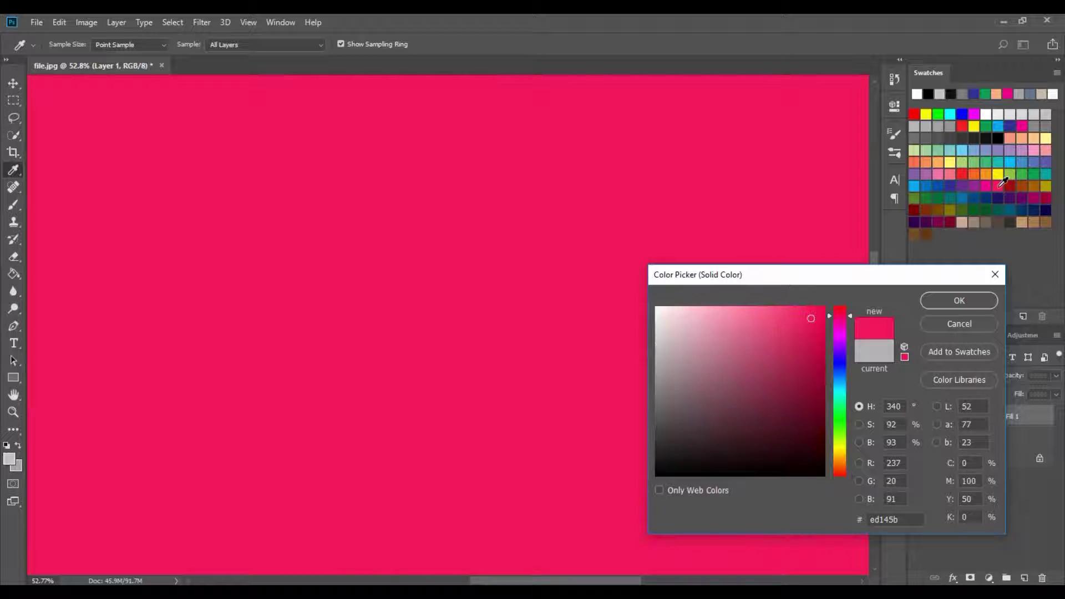
left_click(963, 174)
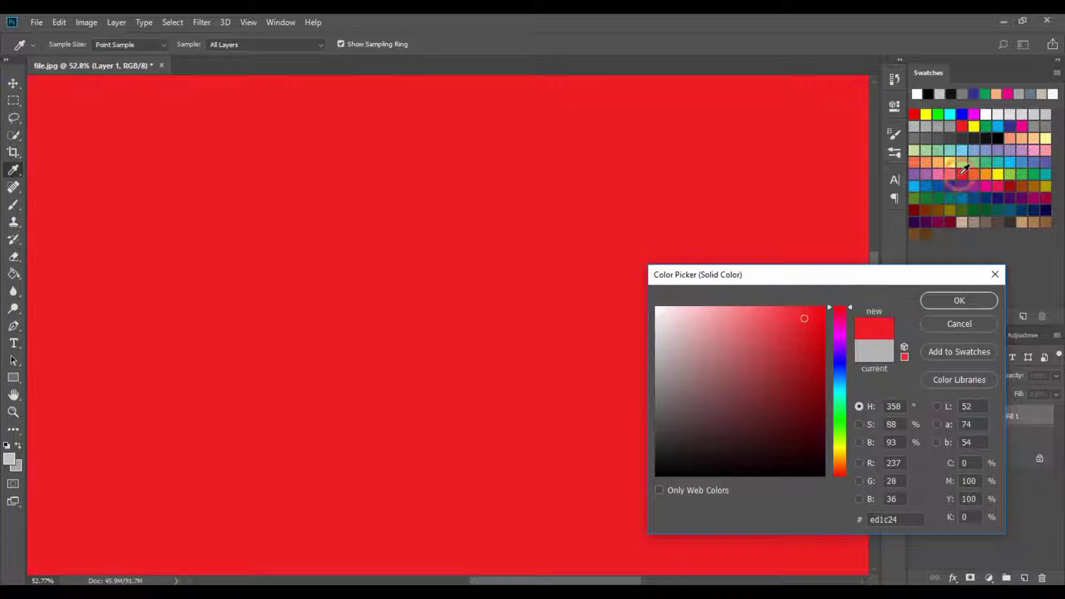
left_click(959, 303)
- Invert the red fill layer's mask to black and set the layer's blend mode to Multiply
key("ctrl+i")
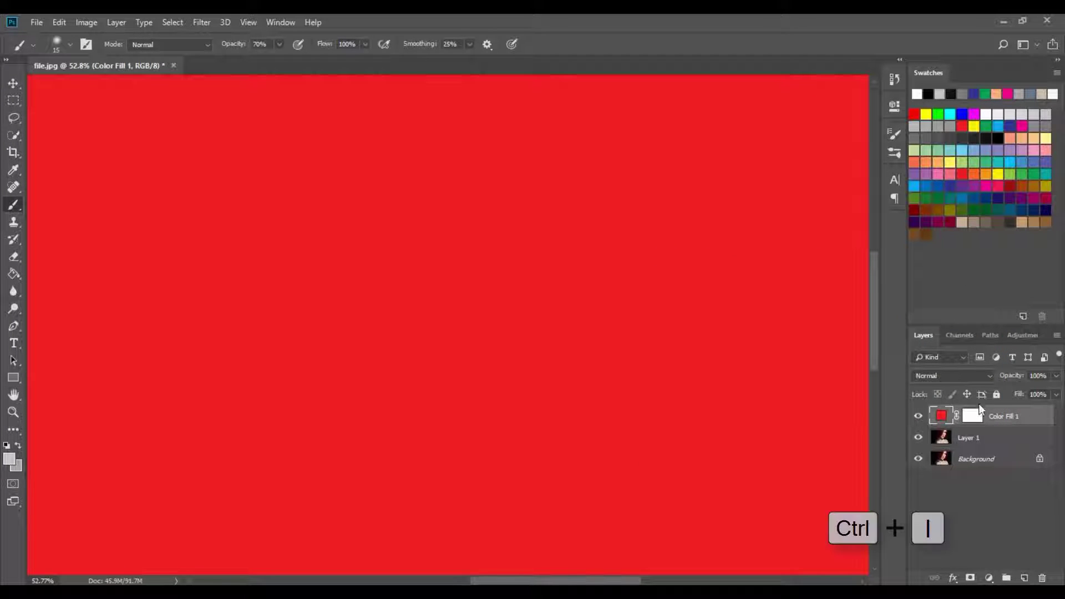
left_click(974, 416)
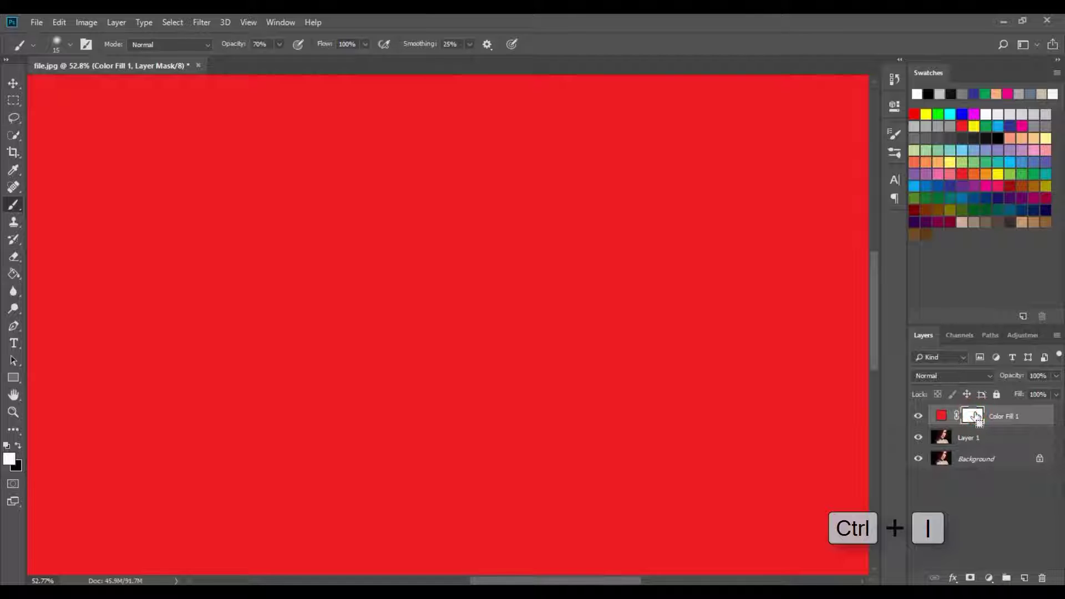
key("ctrl+i")
left_click(968, 376)
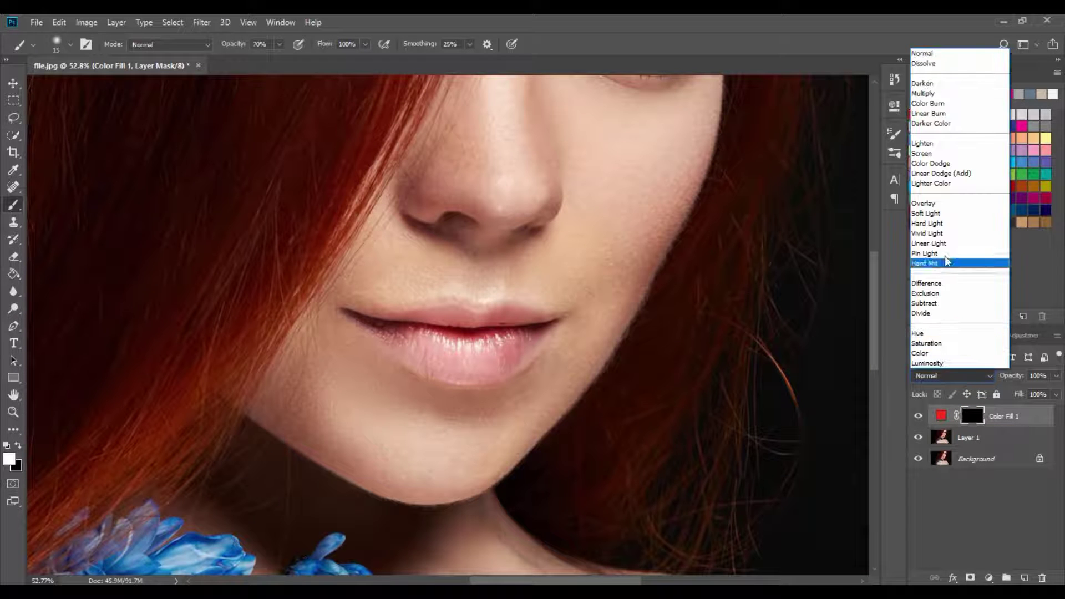
left_click(942, 95)
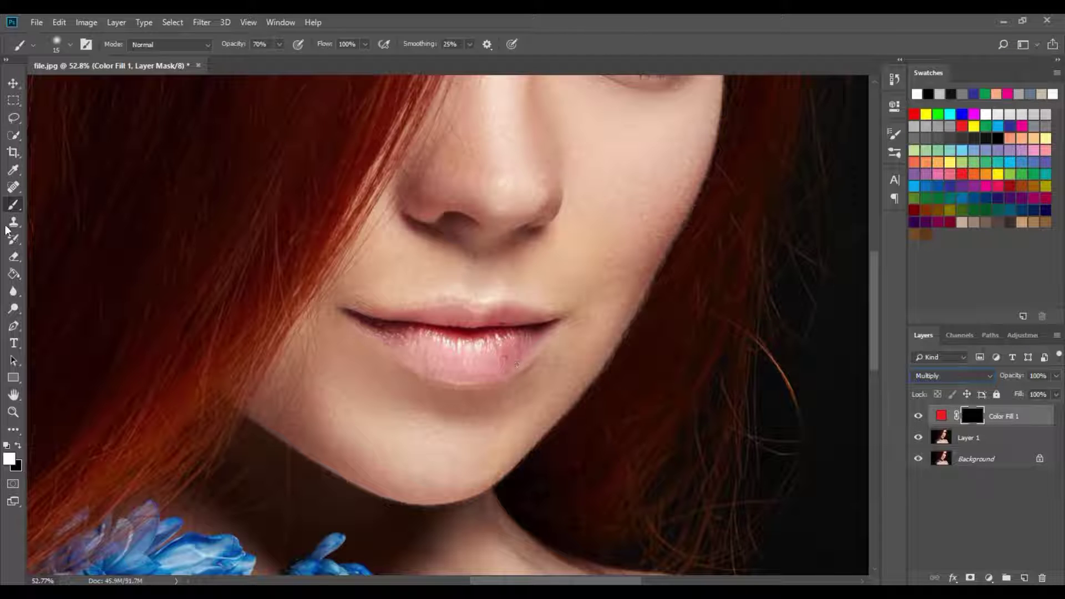
- Paint white on the fill layer's mask along the lower lip's outer edge with a 25 px brush at 50% opacity
left_click(18, 448)
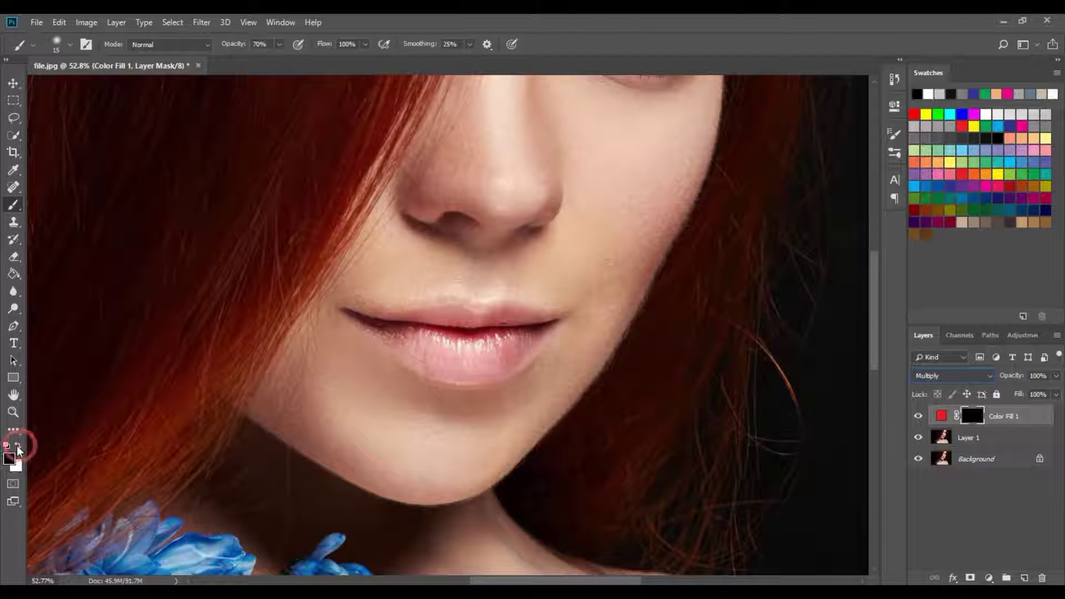
left_click(18, 447)
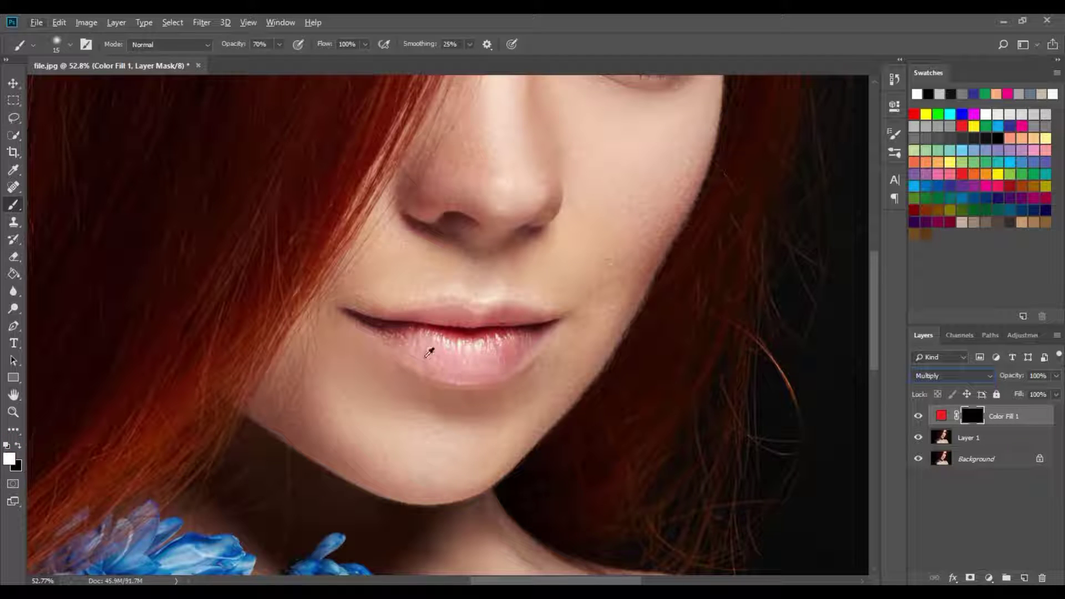
left_click(461, 360)
scroll(461, 360, "up", 5)
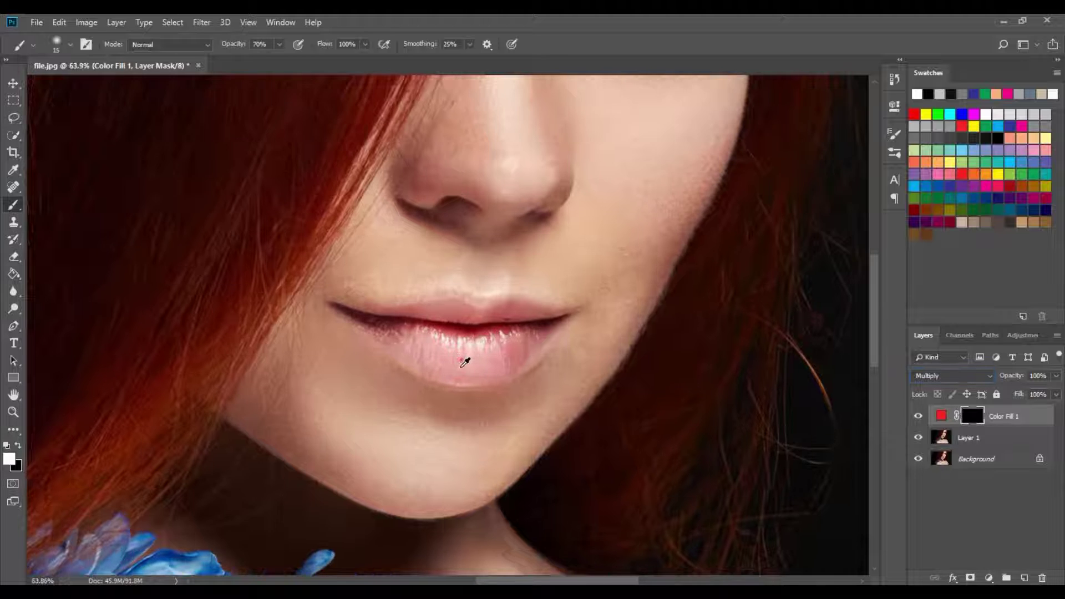
scroll(464, 363, "up", 1)
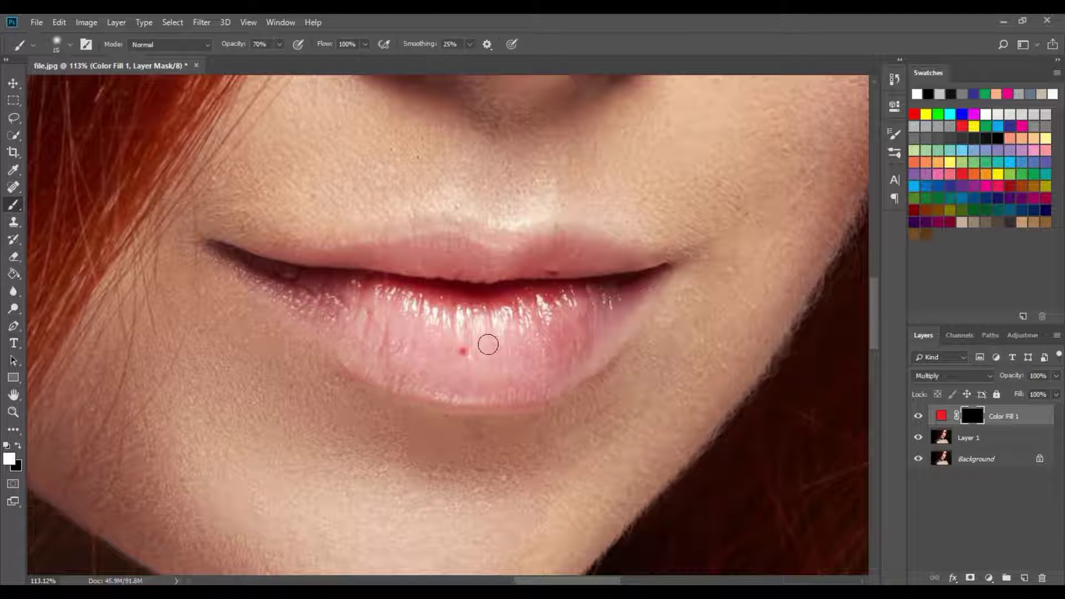
key("bracketright")
key("bracketright")
key("bracketright")
key("bracketleft")
key("bracketleft")
left_click_drag(240, 46, 234, 47)
mouse_move(233, 266)
left_mouse_down()
mouse_move(382, 357)
mouse_move(319, 310)
mouse_move(355, 359)
mouse_move(312, 307)
mouse_move(359, 359)
mouse_move(435, 396)
mouse_move(480, 400)
mouse_move(568, 383)
mouse_move(662, 282)
mouse_move(580, 367)
mouse_move(491, 400)
mouse_move(375, 380)
mouse_move(339, 336)
left_mouse_up()
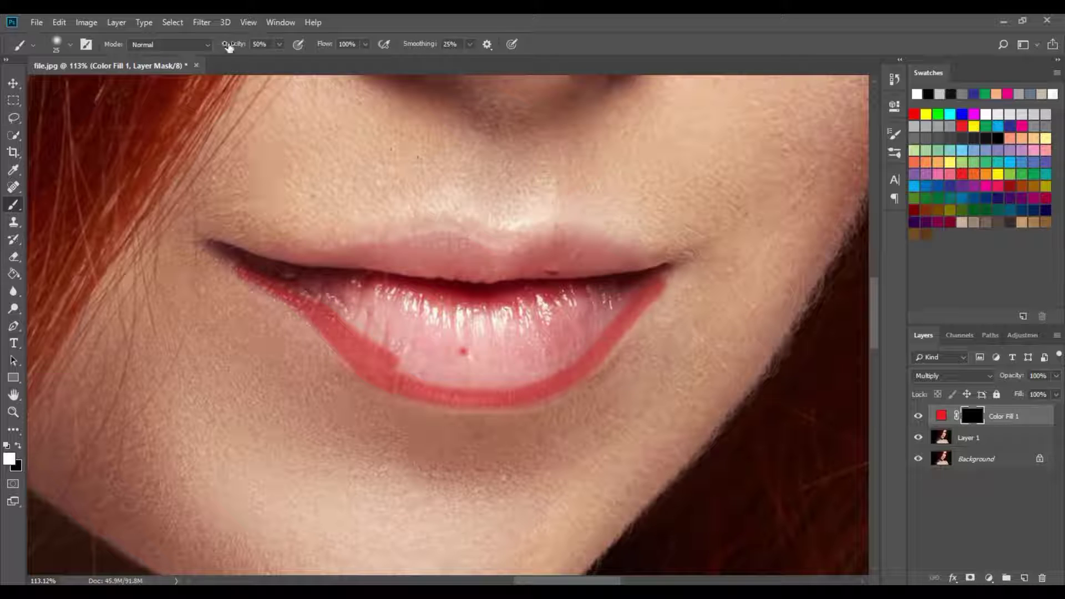
- Fill in the lower lip on the mask at 70% brush opacity and refine its edges with a smaller brush
left_click_drag(229, 48, 241, 46)
mouse_move(329, 304)
left_mouse_down()
mouse_move(463, 317)
mouse_move(344, 297)
mouse_move(488, 313)
mouse_move(626, 299)
mouse_move(550, 360)
mouse_move(452, 377)
mouse_move(359, 350)
mouse_move(325, 312)
mouse_move(414, 361)
mouse_move(546, 364)
mouse_move(598, 321)
mouse_move(586, 345)
mouse_move(519, 386)
mouse_move(431, 390)
mouse_move(346, 347)
mouse_move(398, 369)
mouse_move(553, 359)
mouse_move(587, 312)
mouse_move(346, 311)
mouse_move(431, 324)
mouse_move(600, 313)
mouse_move(481, 352)
mouse_move(363, 329)
mouse_move(516, 330)
mouse_move(572, 314)
mouse_move(435, 350)
mouse_move(535, 350)
mouse_move(567, 330)
mouse_move(620, 327)
left_mouse_up()
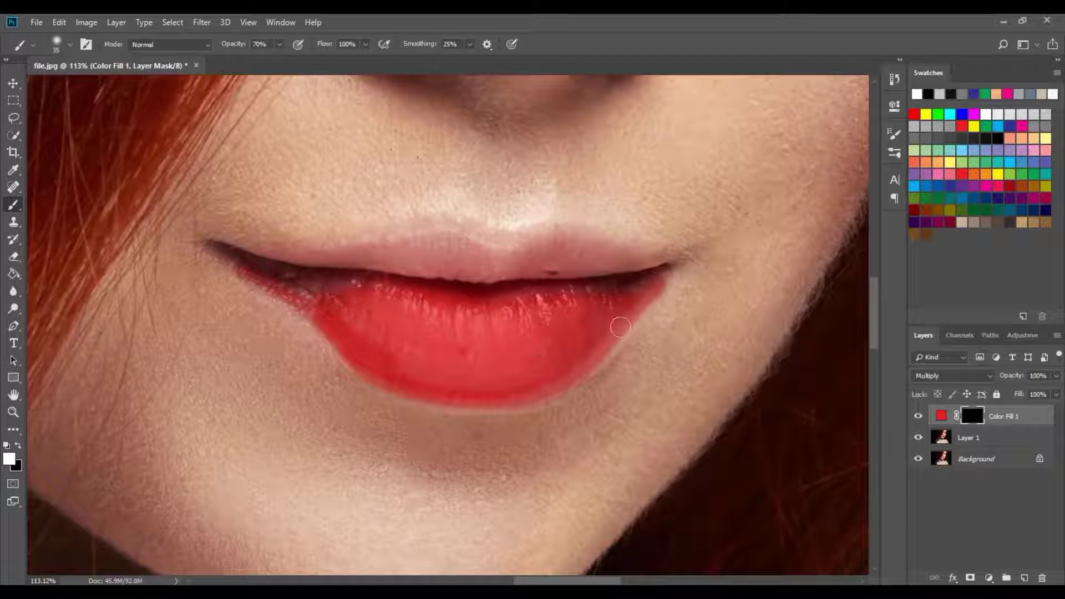
key("bracketleft")
key("bracketleft")
mouse_move(656, 285)
left_mouse_down()
mouse_move(553, 391)
mouse_move(432, 403)
mouse_move(381, 384)
mouse_move(243, 269)
mouse_move(194, 253)
mouse_move(334, 302)
mouse_move(212, 254)
mouse_move(377, 361)
mouse_move(538, 390)
left_mouse_up()
- Paint another coat over the inside of the lower lip with a 40 px brush
key("bracketright")
key("bracketright")
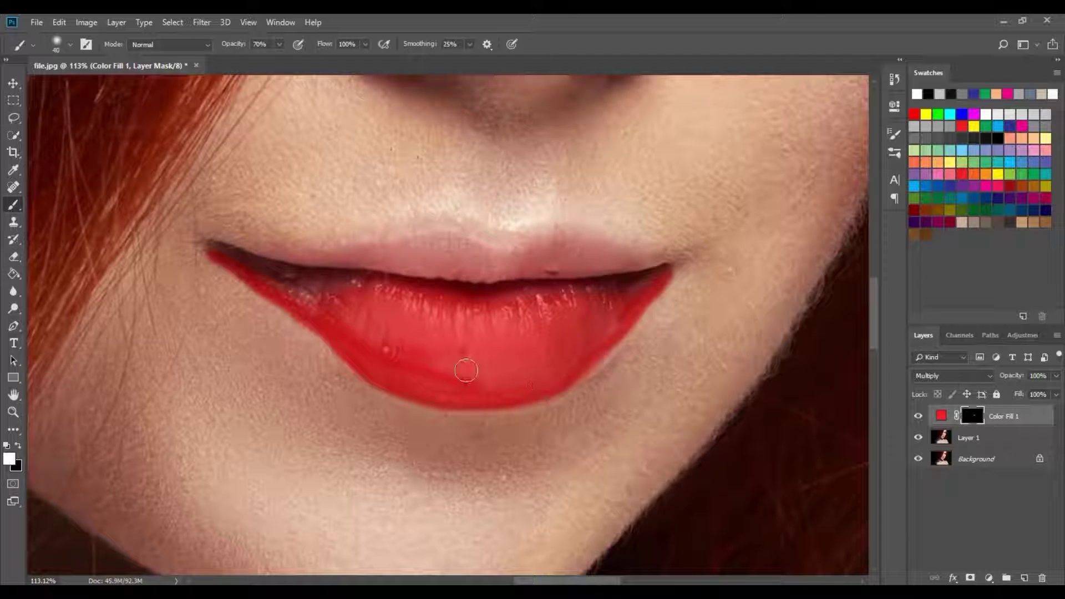
mouse_move(464, 368)
left_mouse_down()
mouse_move(573, 335)
mouse_move(363, 337)
mouse_move(519, 332)
mouse_move(524, 317)
mouse_move(332, 306)
mouse_move(567, 327)
mouse_move(601, 313)
mouse_move(596, 328)
mouse_move(525, 371)
mouse_move(432, 347)
mouse_move(529, 340)
mouse_move(491, 353)
mouse_move(525, 328)
mouse_move(565, 320)
mouse_move(591, 352)
mouse_move(612, 328)
left_mouse_up()
- Touch up the lower lip's outer edge near the image-right corner of the mouth with a small brush
scroll(612, 329, "up", 4)
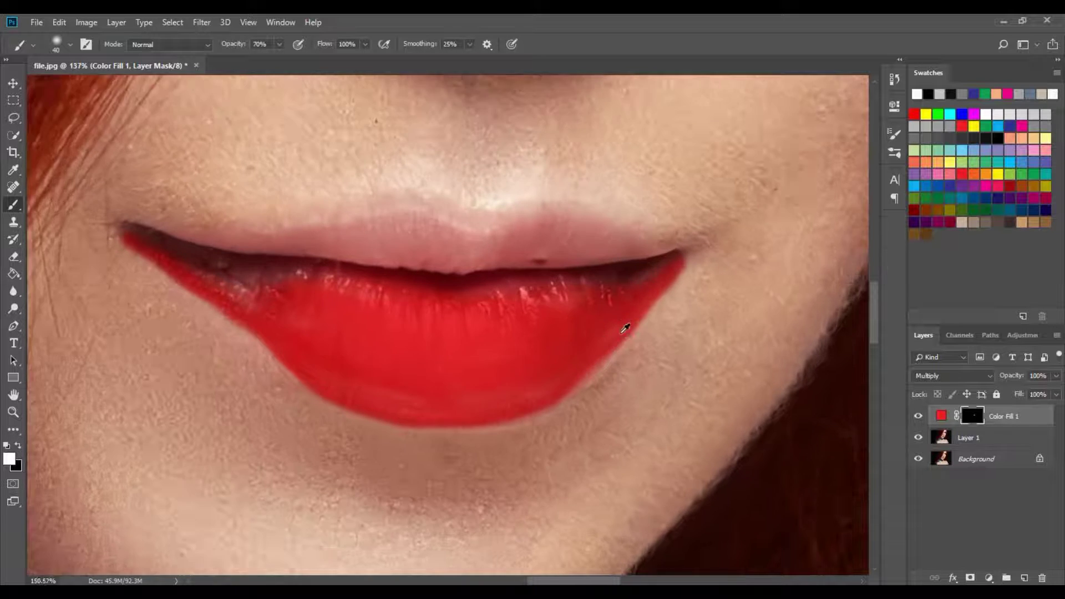
key("bracketleft")
key("bracketleft")
key("bracketleft")
key("bracketleft")
key("bracketleft")
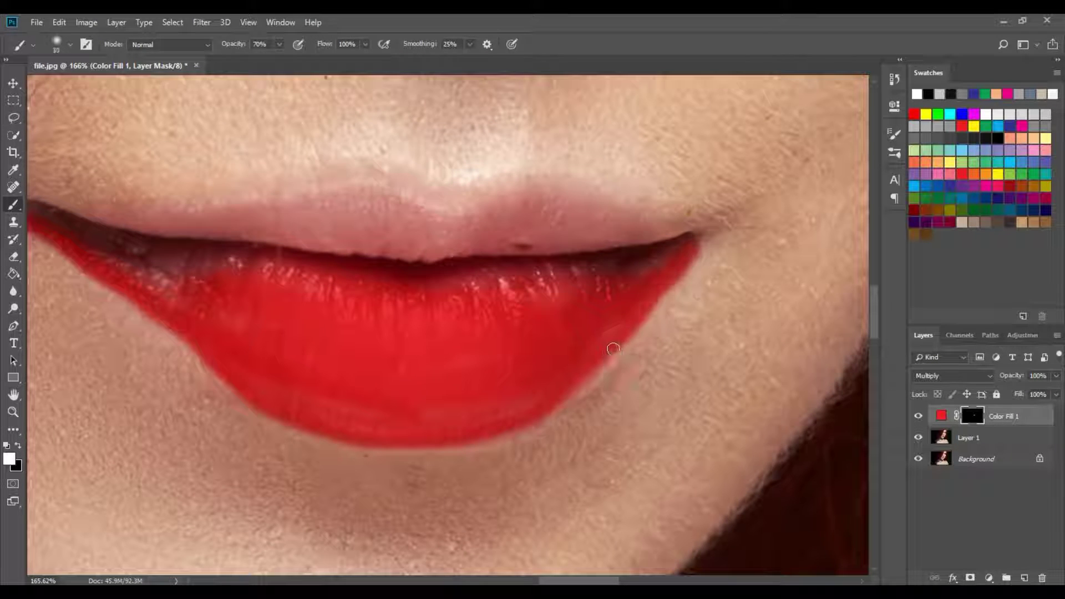
mouse_move(566, 387)
left_mouse_down()
mouse_move(511, 415)
mouse_move(585, 374)
left_mouse_up()
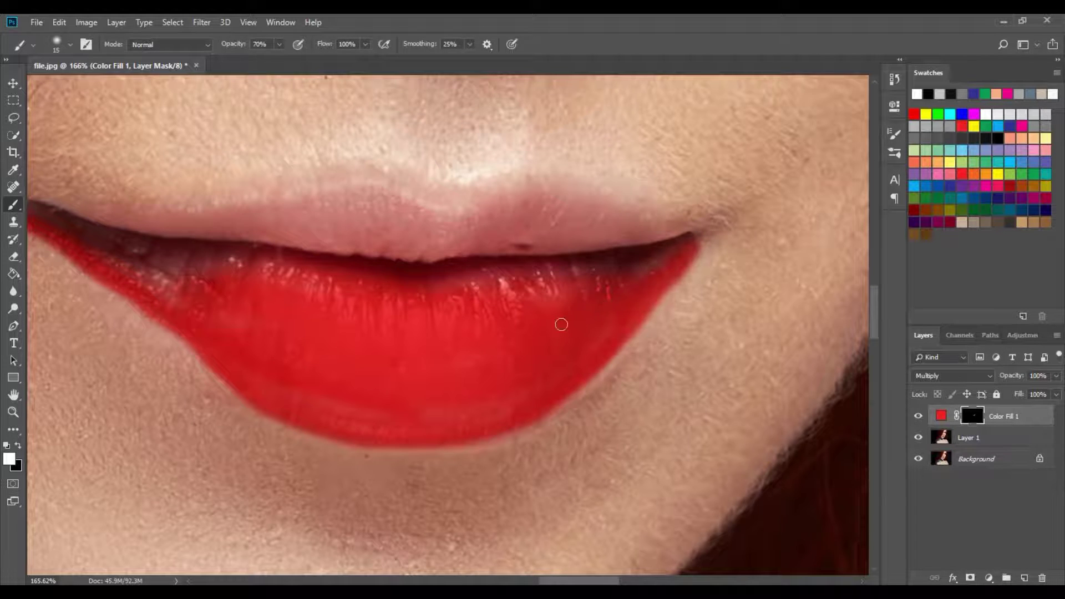
scroll(561, 315, "down", 13)
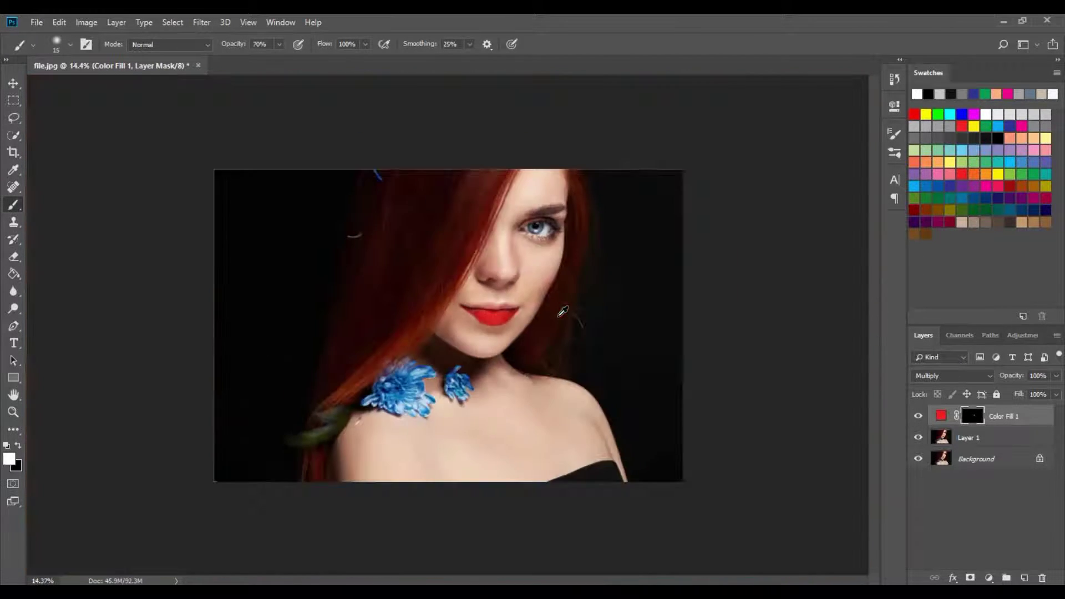
scroll(563, 311, "up", 9)
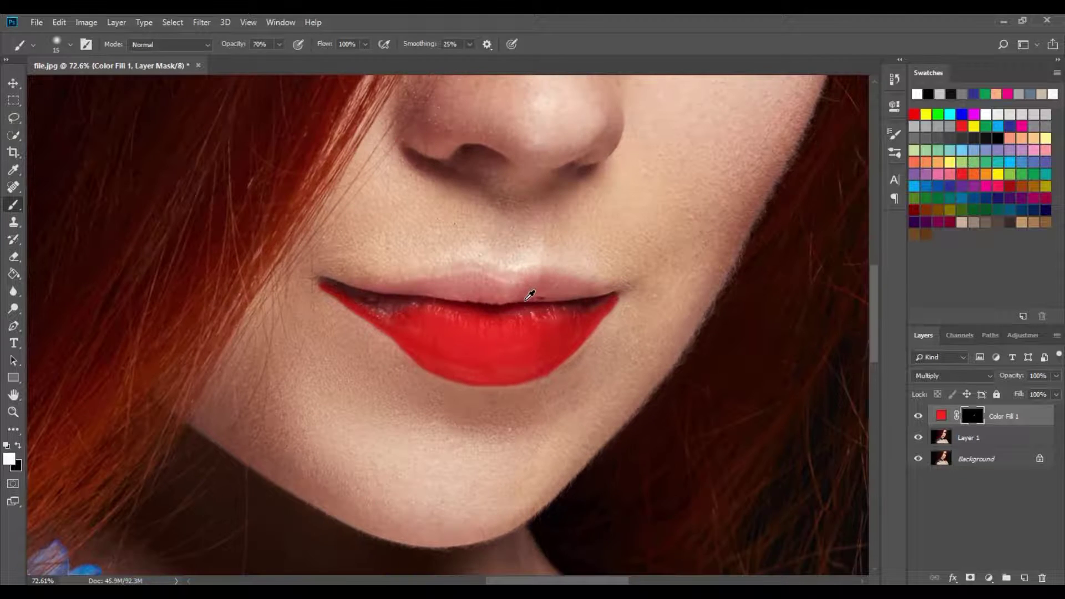
- In the fill layer's Blend If settings, split the Underlying Layer highlight slider to 190 / 255 so the lip highlights show through
double_click(1044, 416)
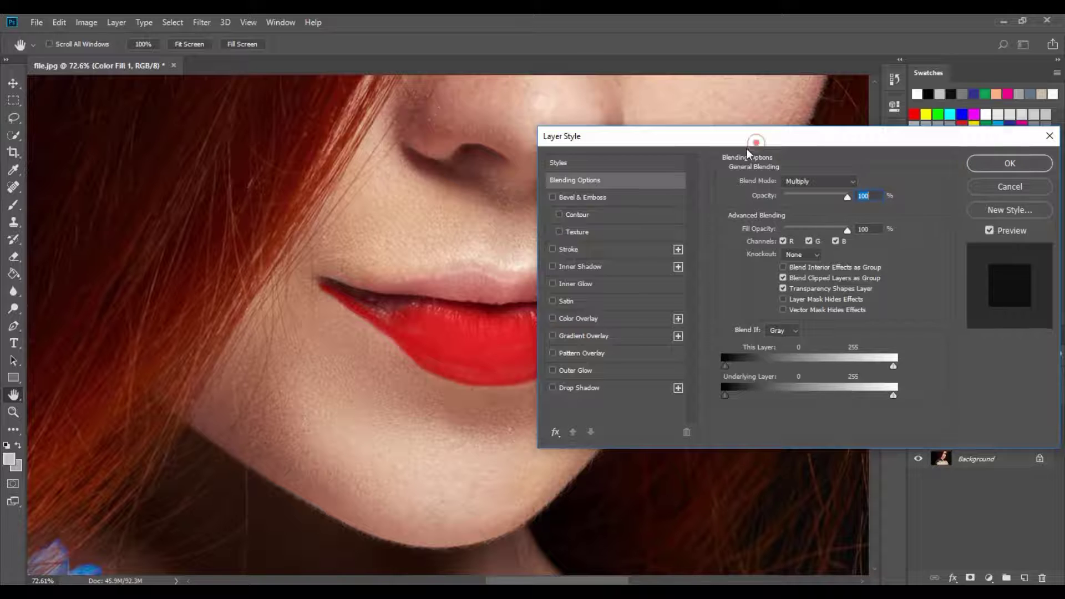
left_click_drag(746, 148, 816, 116)
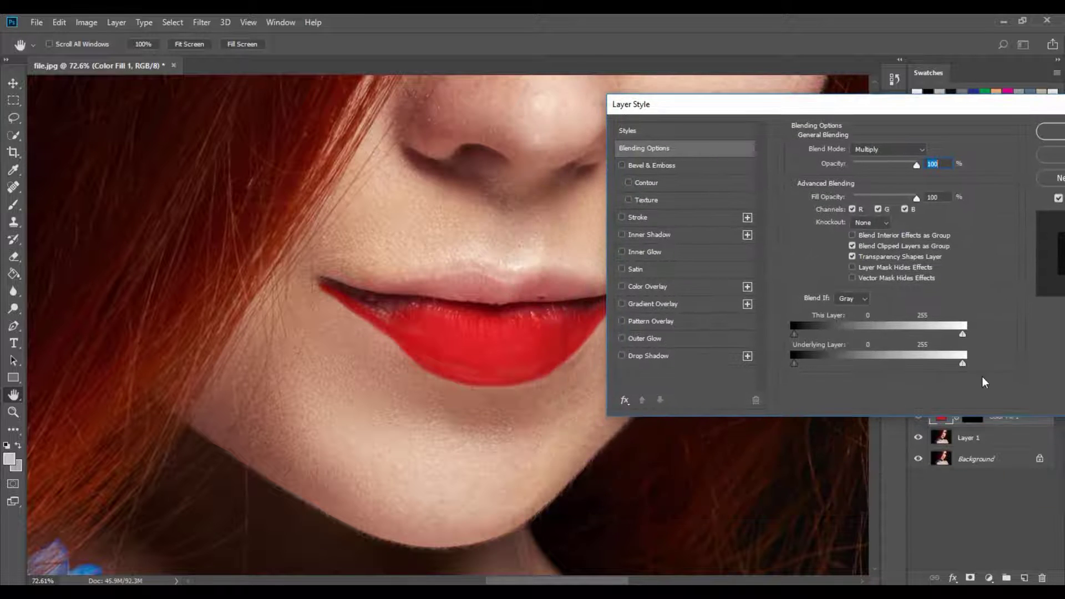
left_click_drag(961, 363, 931, 365)
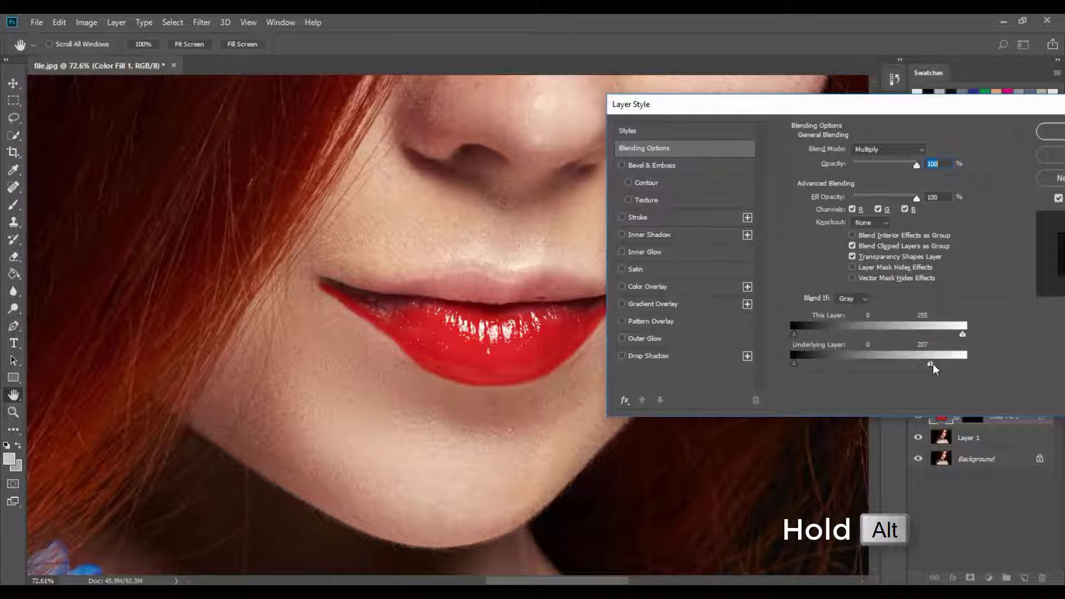
left_click_drag(933, 364, 962, 362)
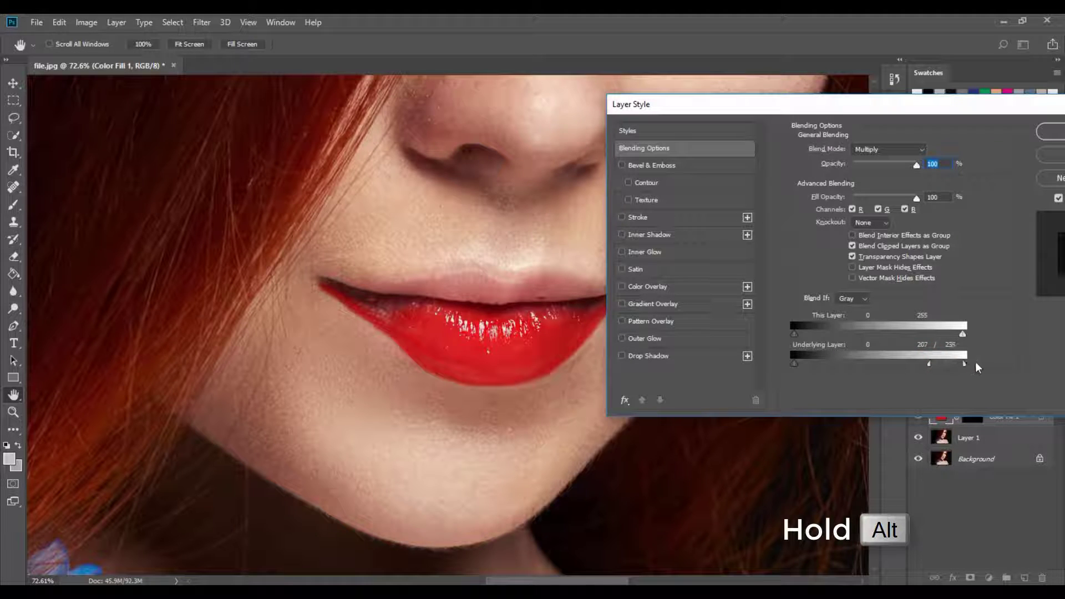
mouse_move(927, 365)
left_mouse_down()
mouse_move(917, 363)
mouse_move(938, 362)
mouse_move(918, 360)
left_mouse_up()
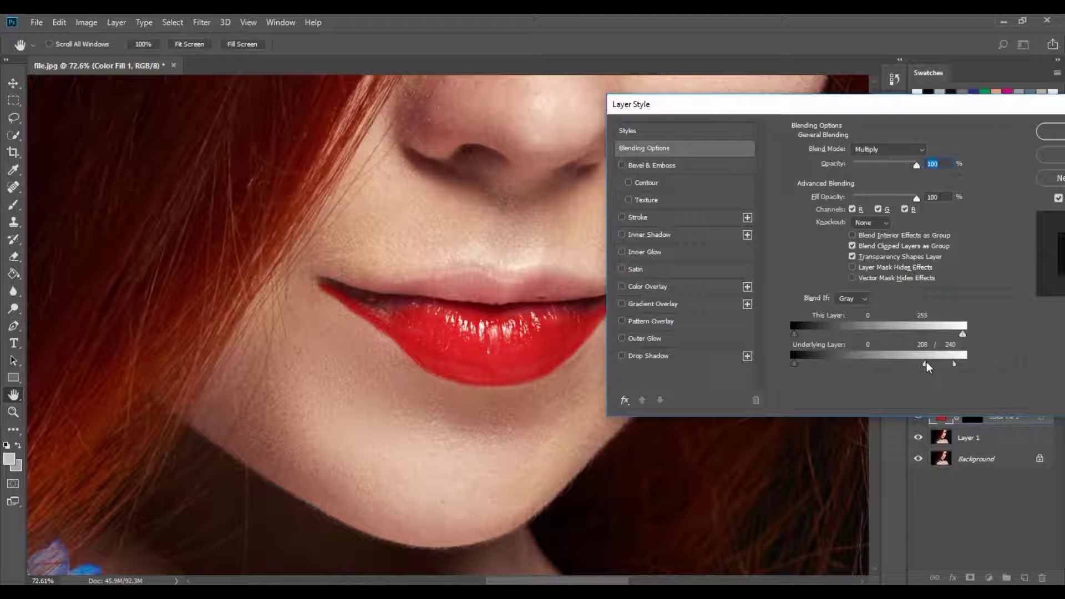
left_click_drag(927, 362, 965, 367)
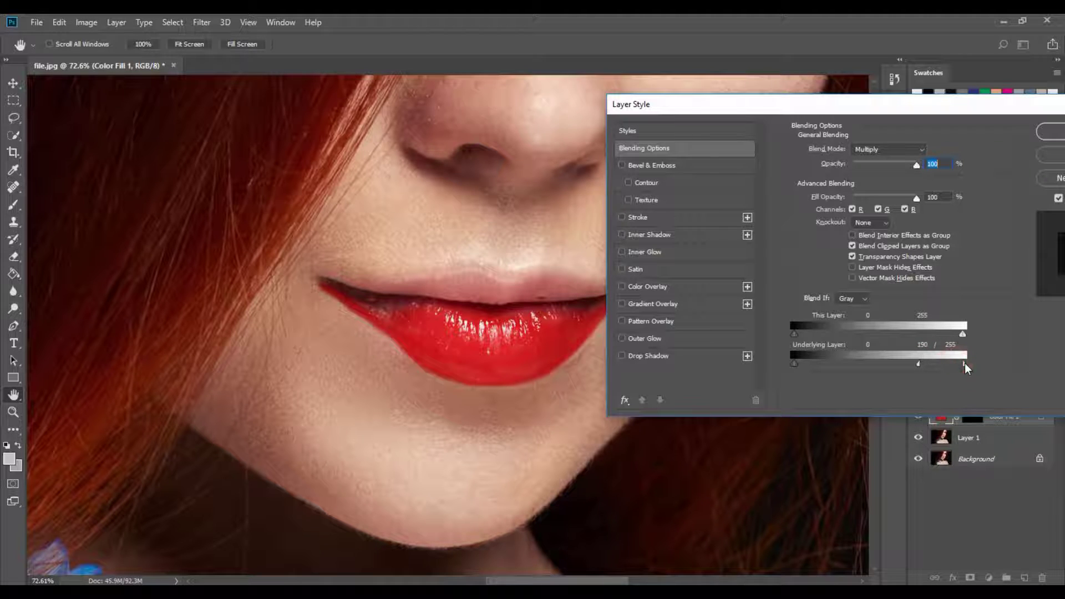
left_click(1044, 136)
- Compare the lips with and without the red fill layer and set its layer opacity to 80%
scroll(577, 338, "down", 2)
scroll(581, 337, "down", 4)
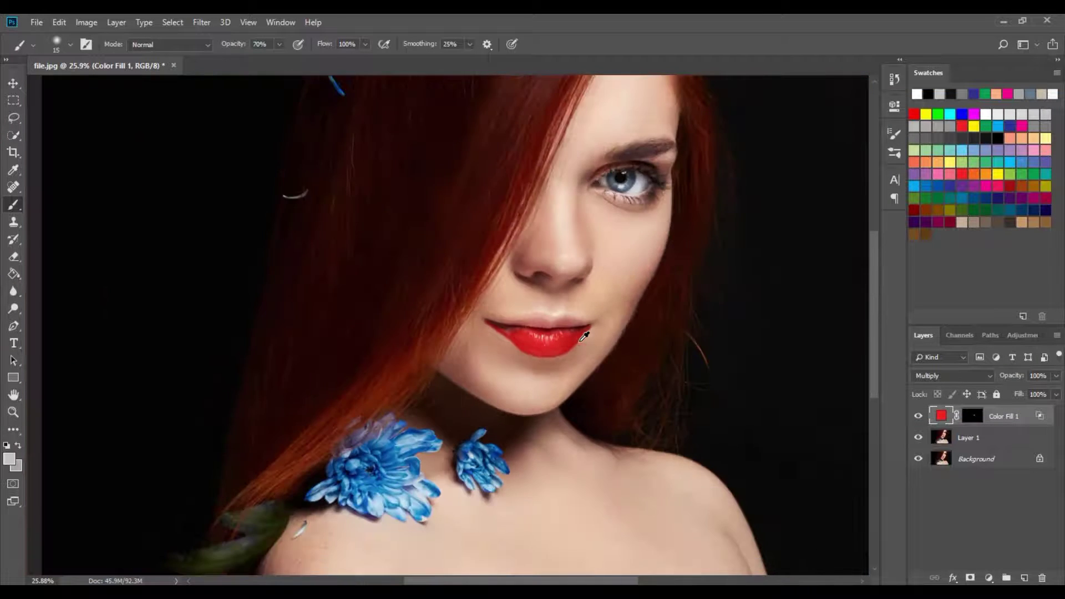
scroll(558, 294, "up", 4)
scroll(559, 294, "up", 3)
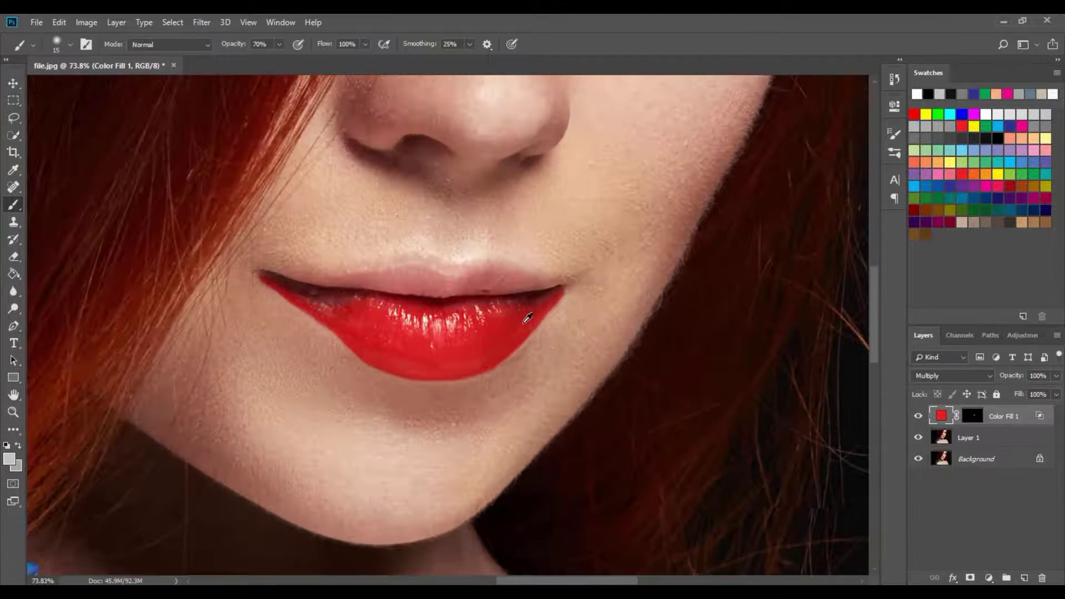
left_click(918, 416)
left_click(918, 416)
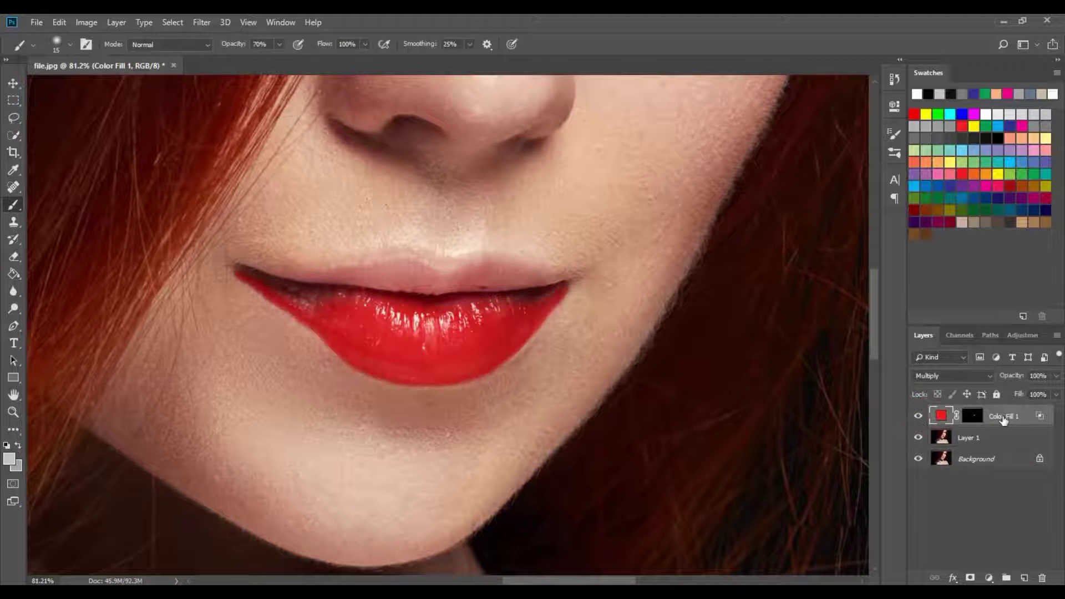
left_click_drag(1018, 379, 1000, 378)
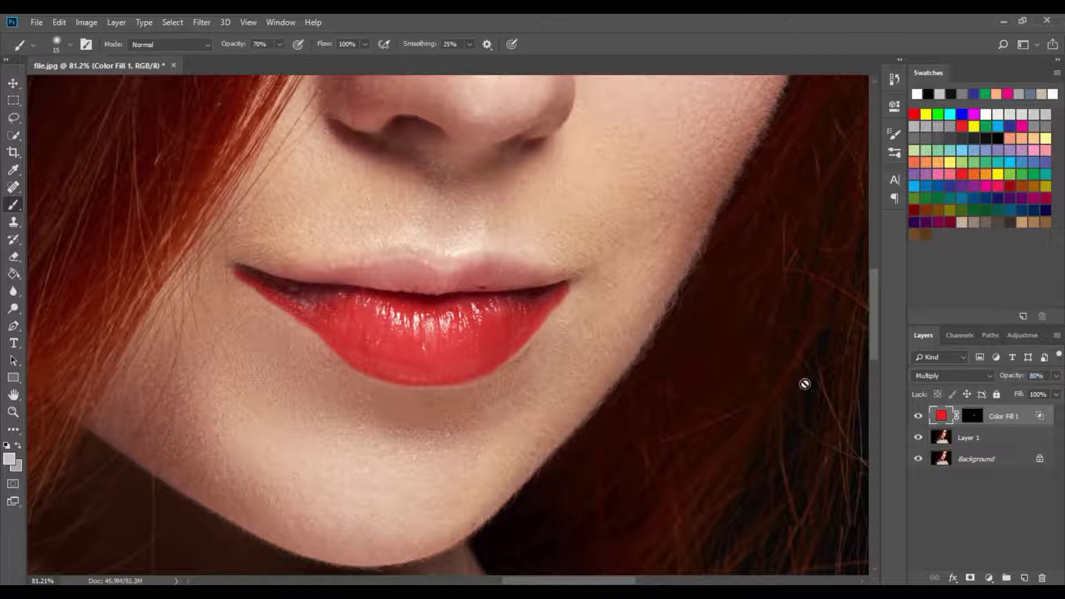
scroll(411, 333, "down", 5)
scroll(442, 341, "down", 2)
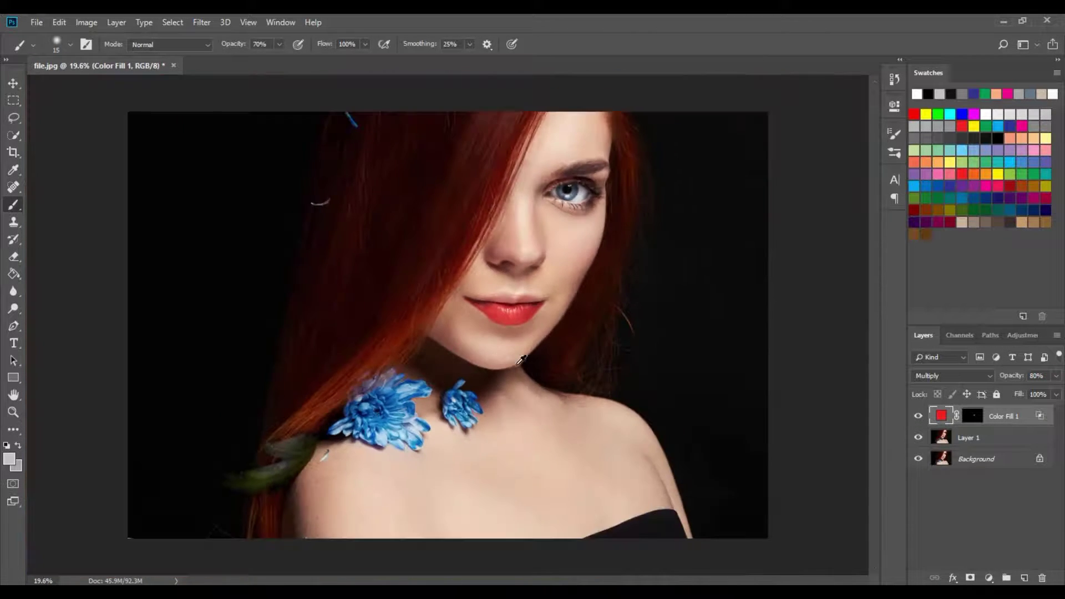
- Duplicate the masked red fill layer over the lips and set the copy's blend mode to Screen
scroll(507, 309, "up", 6)
scroll(508, 313, "up", 2)
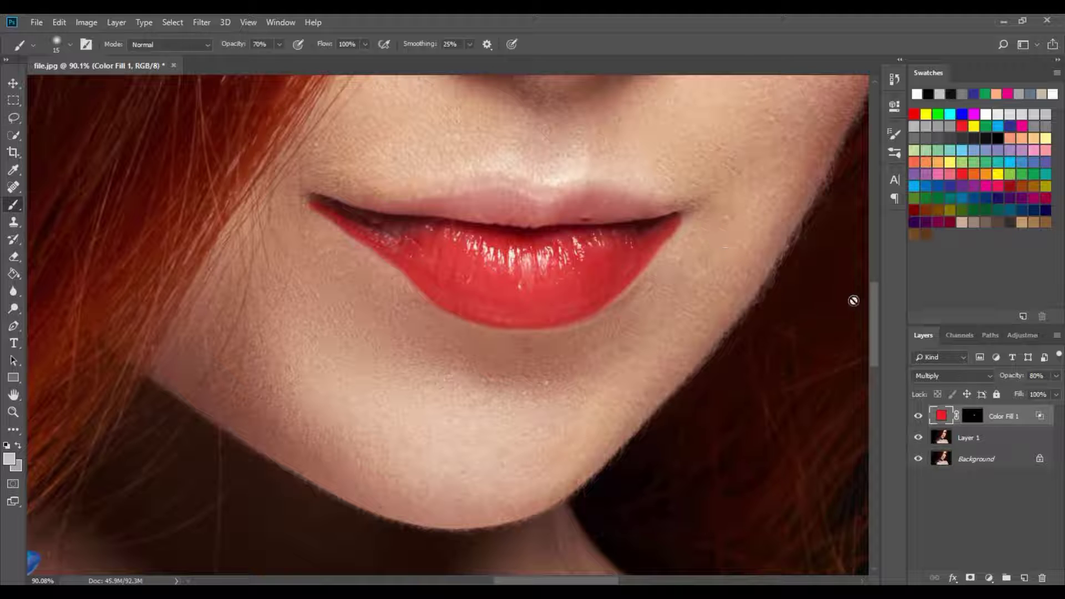
key("ctrl+j")
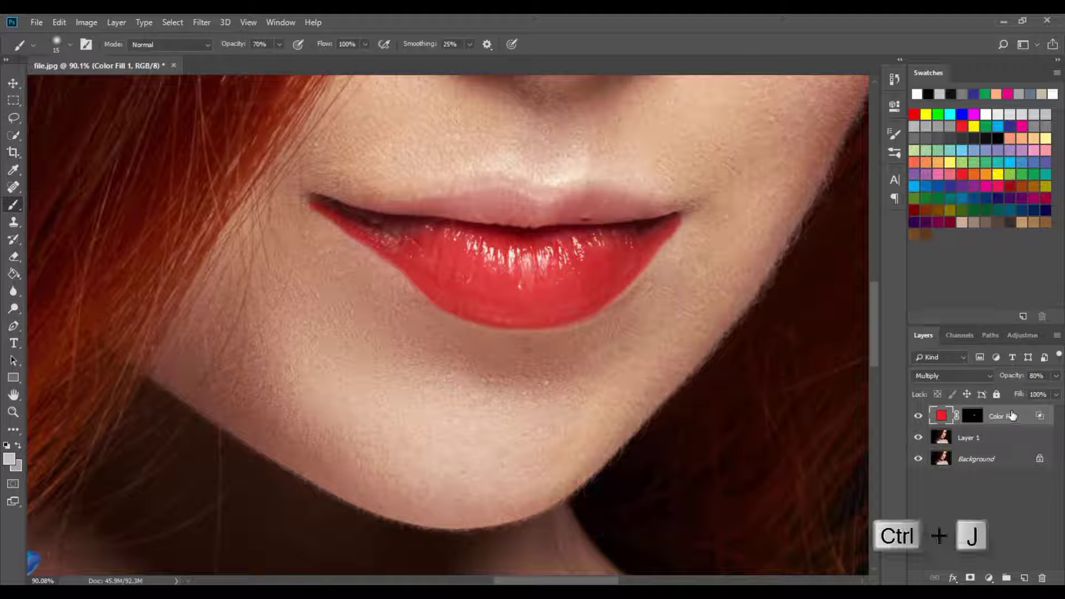
left_click(946, 375)
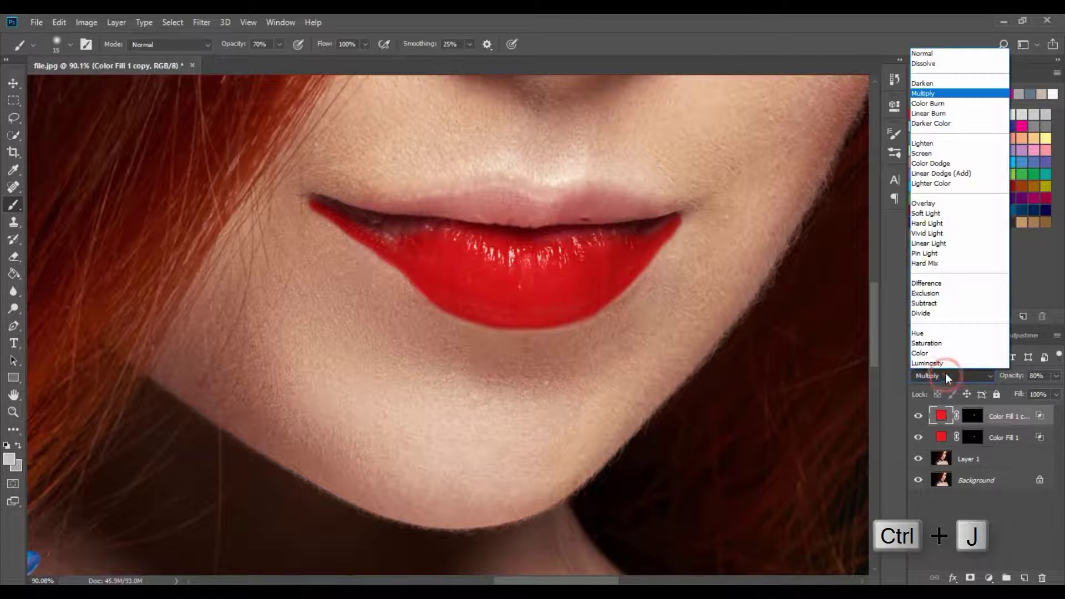
left_click(931, 155)
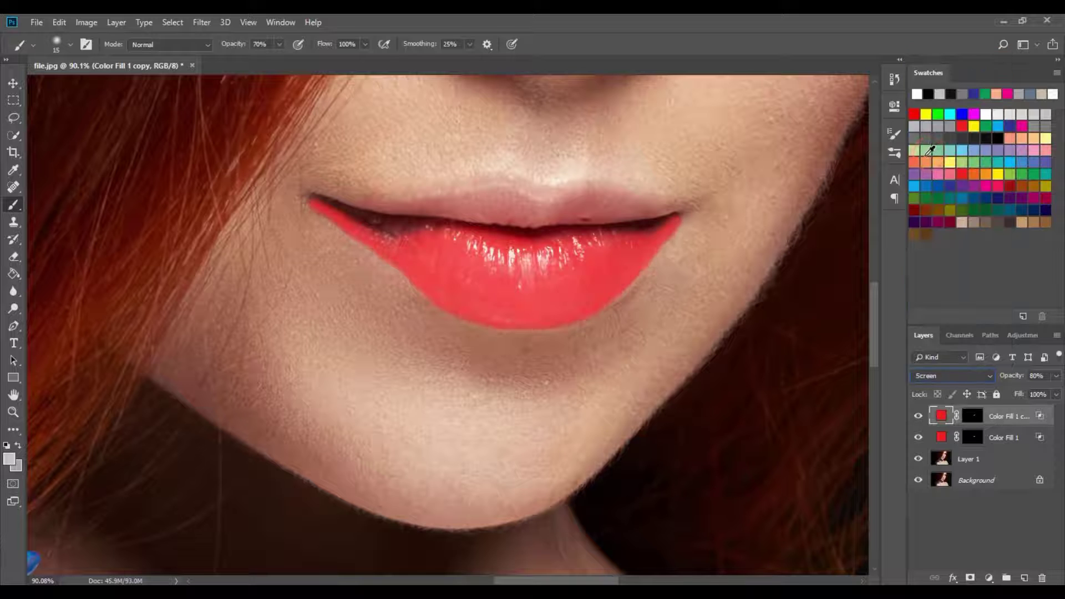
- Split the Screen copy's Blend If Underlying Layer shadow slider to 71 / 164 and compare the lips with and without that layer
double_click(1042, 418)
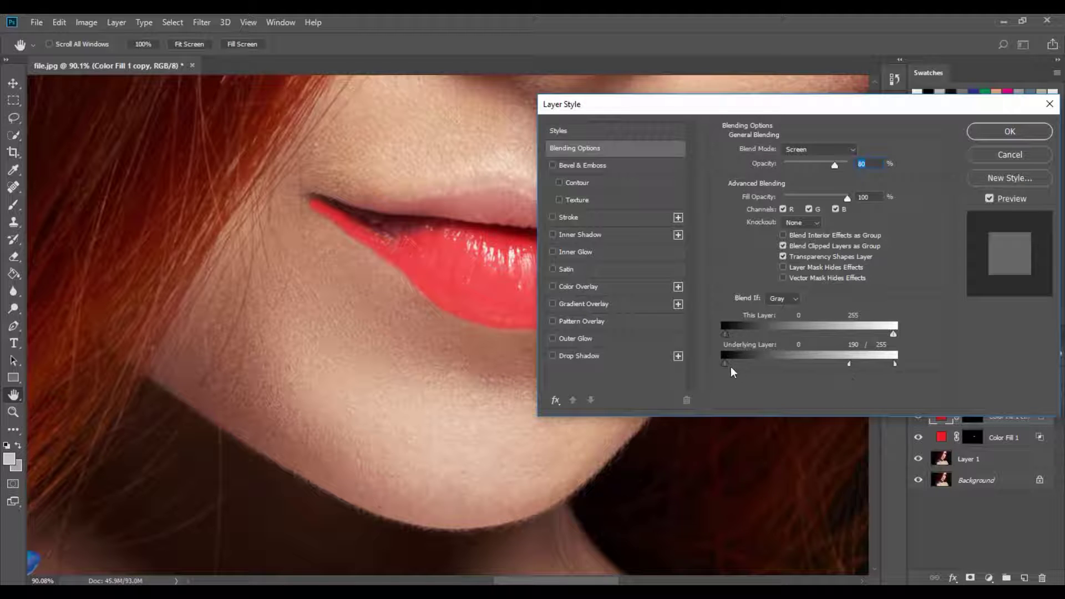
left_click_drag(727, 365, 812, 365)
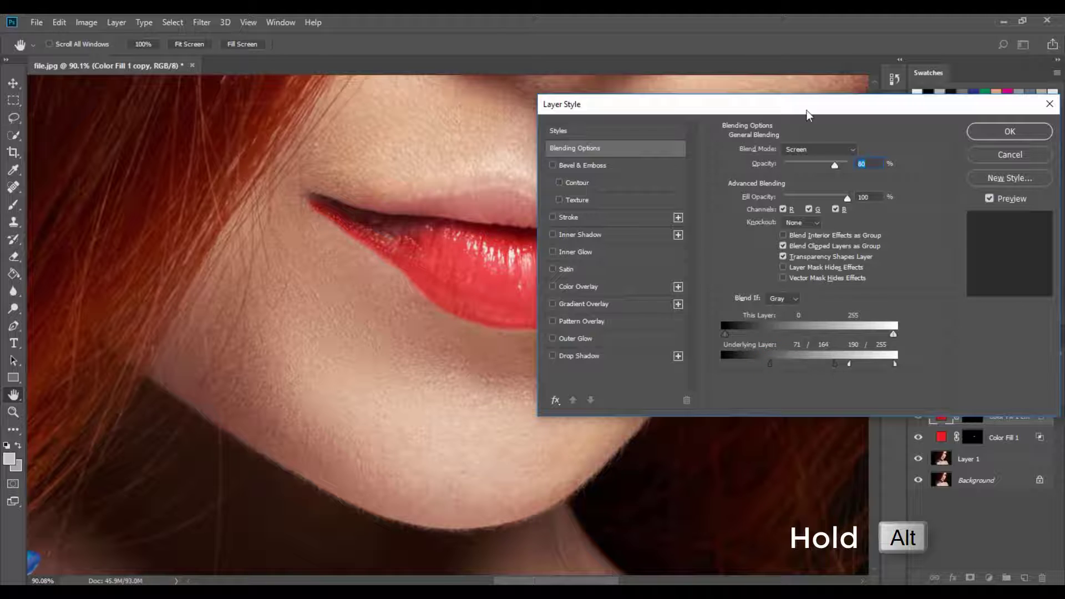
left_click_drag(807, 115, 738, 280)
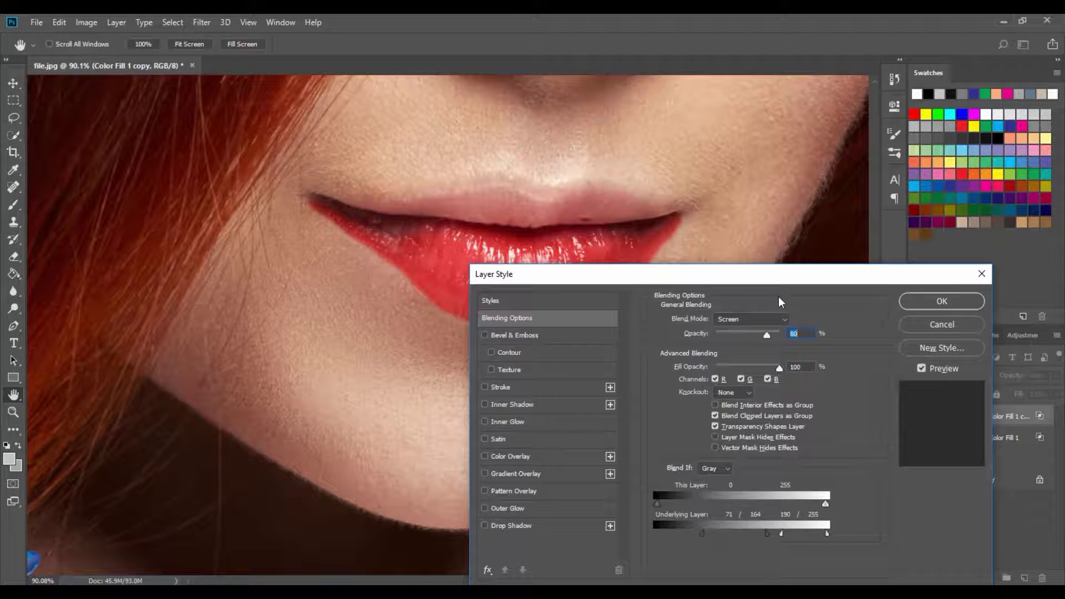
left_click(911, 304)
key("b")
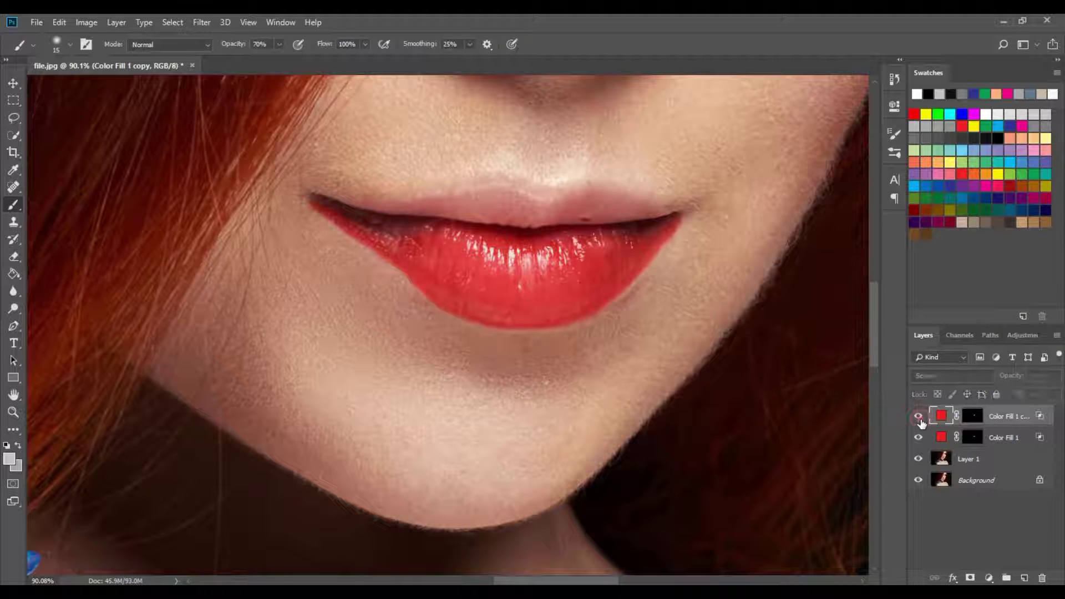
left_click(918, 416)
left_click(918, 417)
left_click(918, 417)
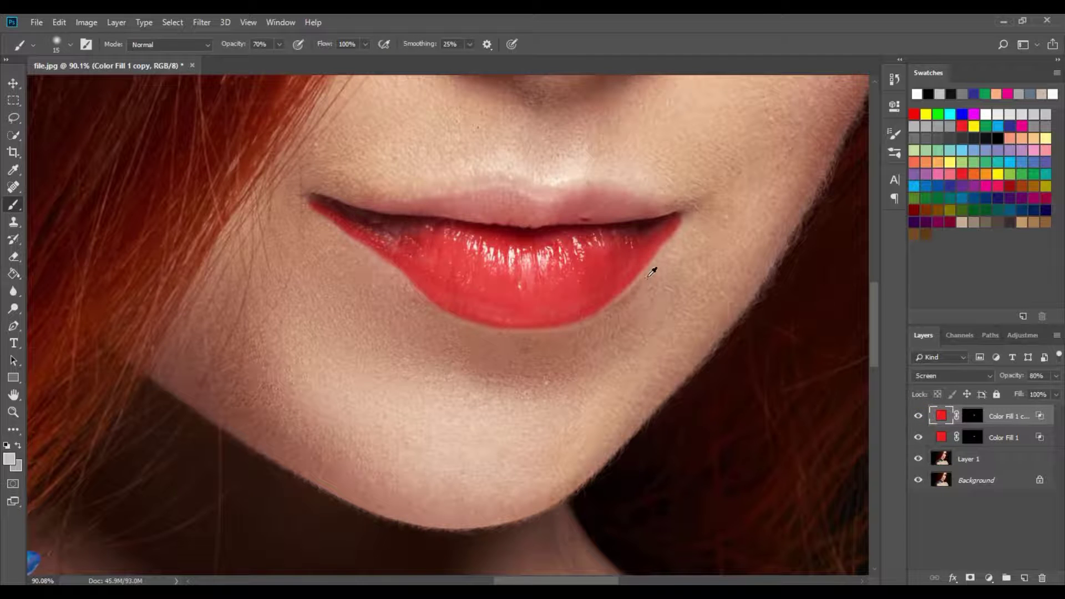
- Paint black on the Screen copy's mask at the image-left corner of the mouth, using an enlarged brush
scroll(652, 271, "down", 10)
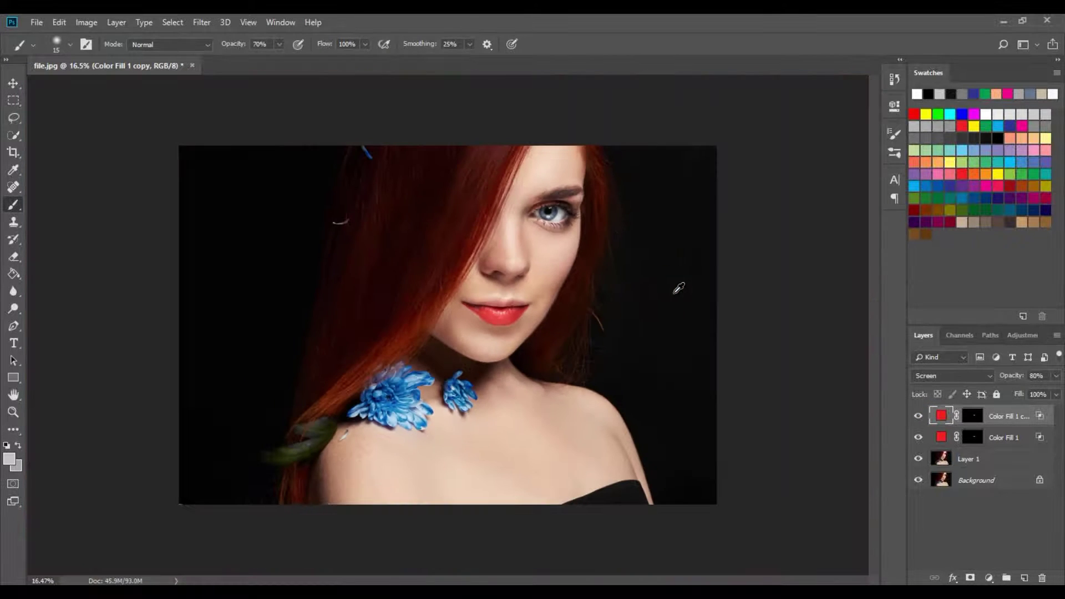
scroll(488, 314, "up", 10)
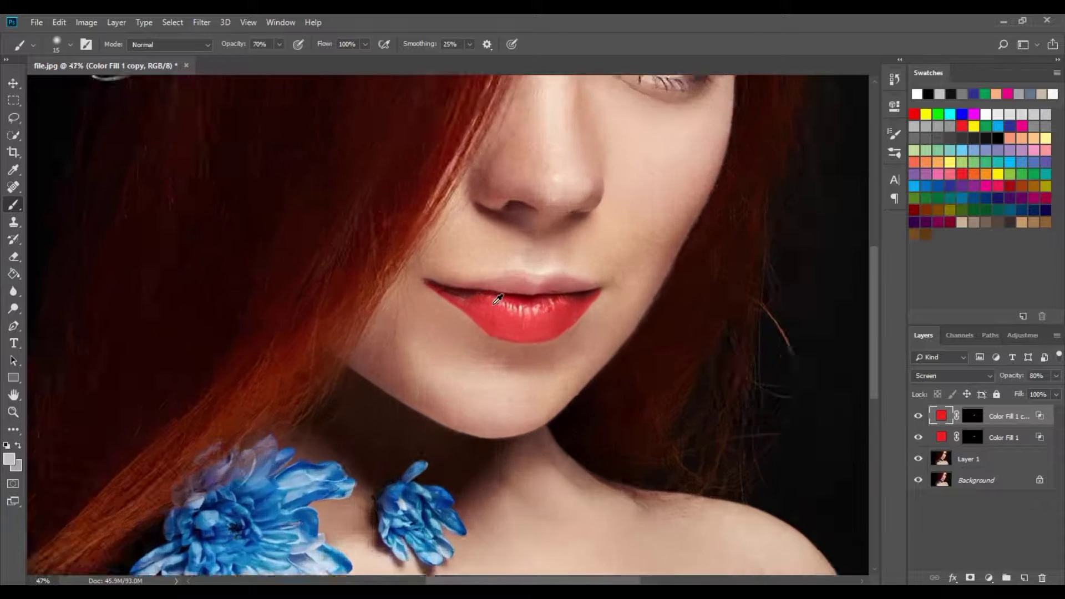
scroll(414, 290, "up", 2)
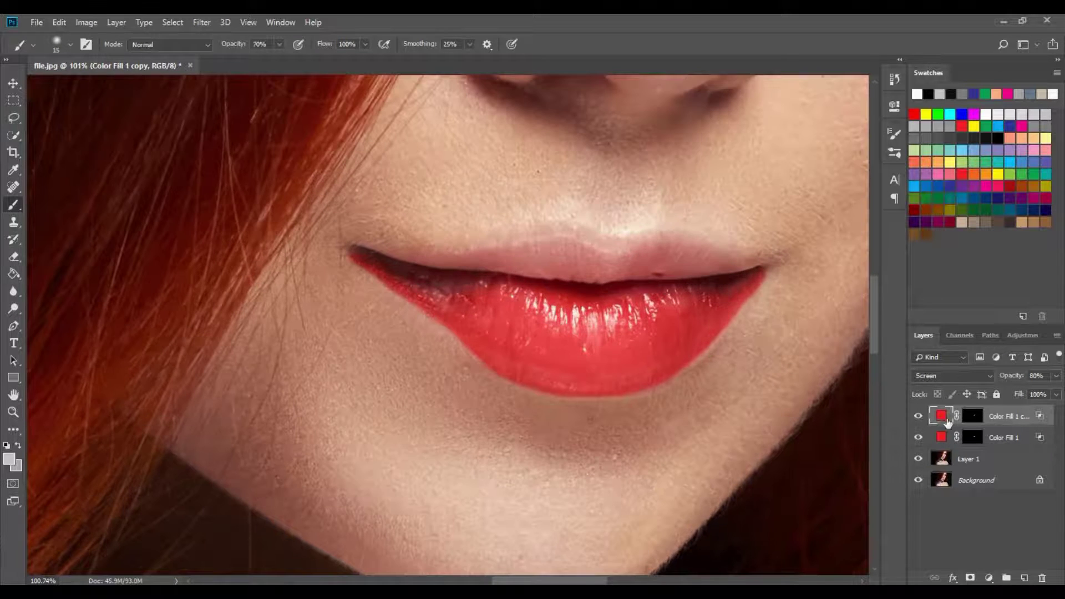
left_click(972, 416)
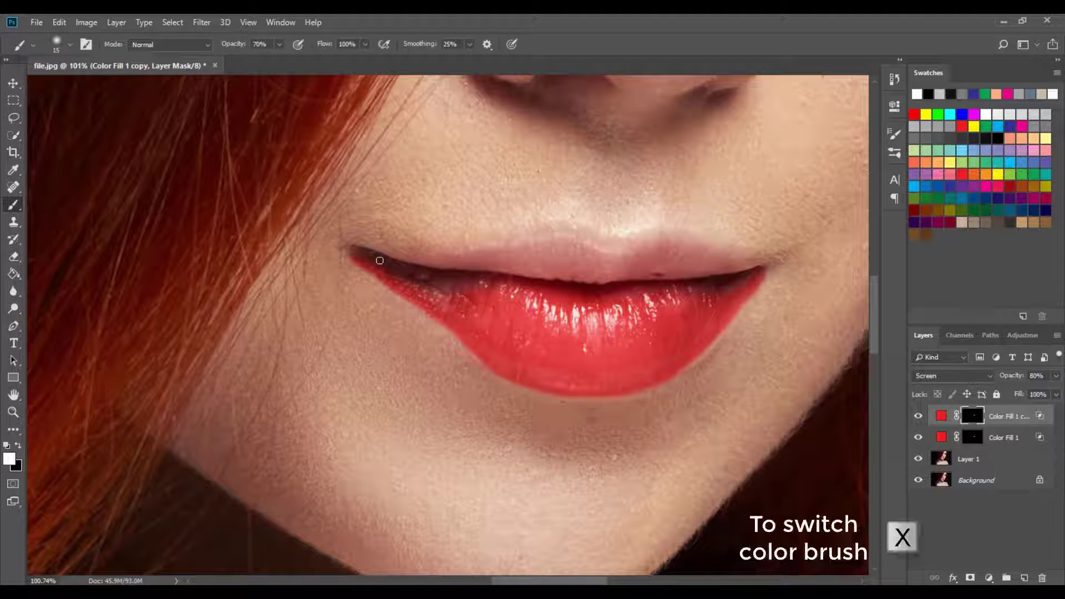
key("x")
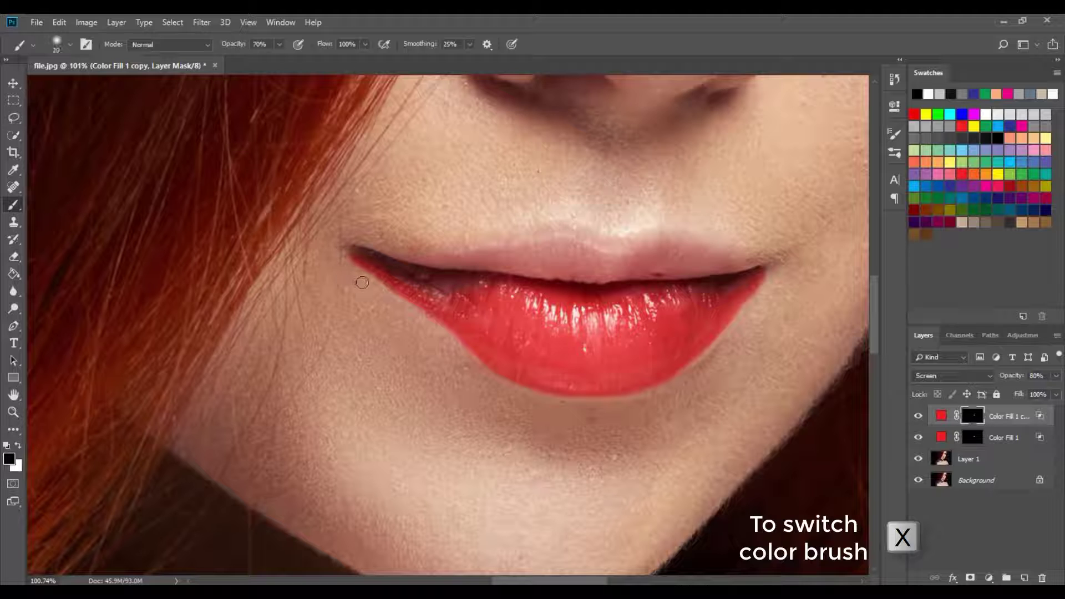
key("bracketright")
key("bracketright")
left_click(347, 257)
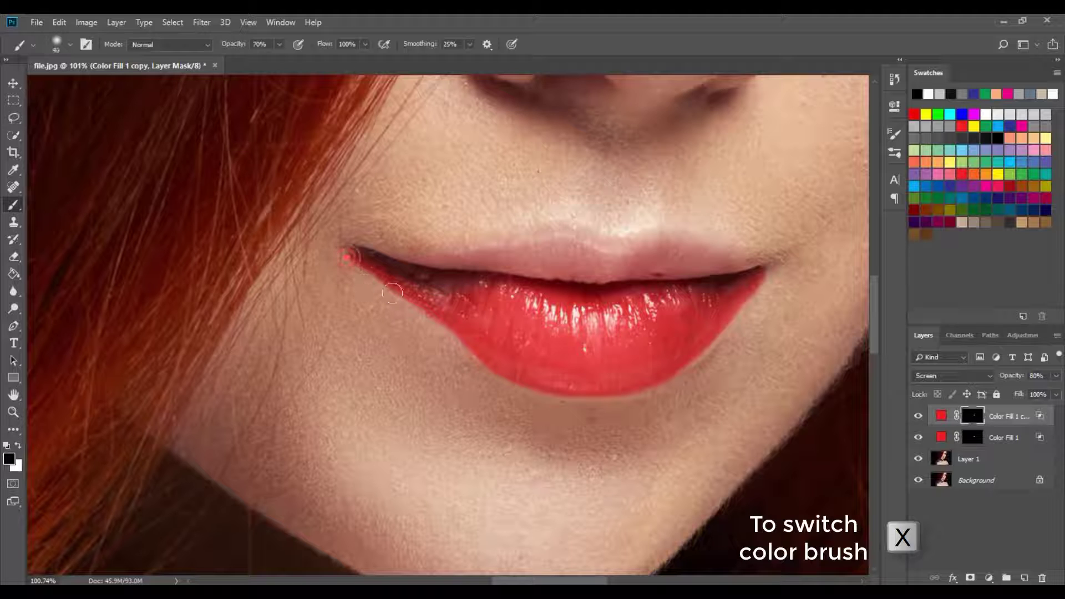
- Paint black on the Multiply fill layer's mask along the lower lip's outer edge with a 40 px brush to clean up the contour
left_click(971, 438)
mouse_move(336, 260)
left_mouse_down()
mouse_move(398, 304)
mouse_move(322, 241)
mouse_move(507, 386)
mouse_move(646, 413)
left_mouse_up()
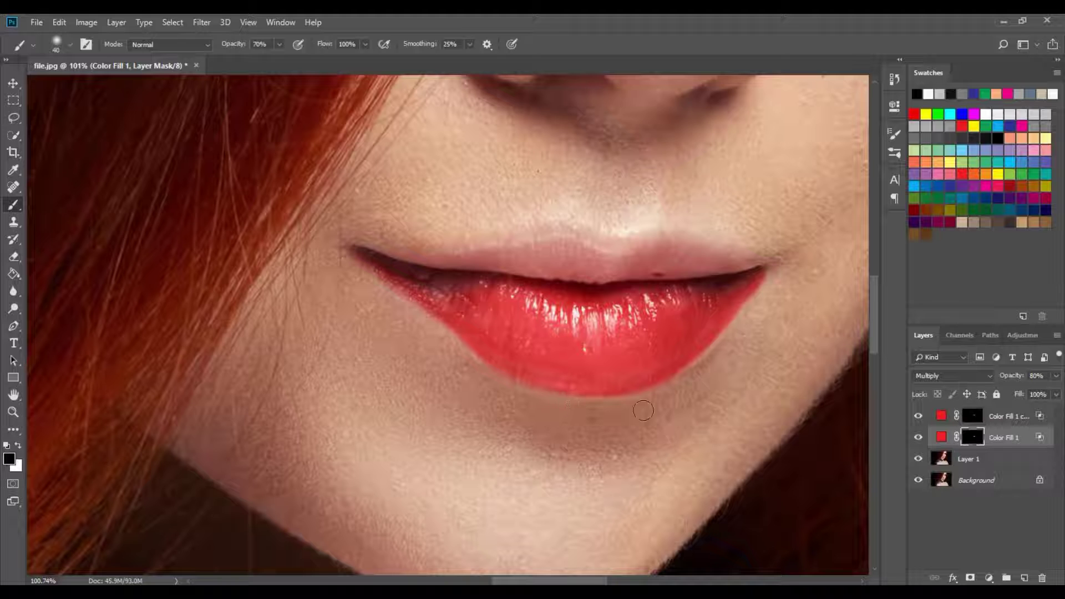
mouse_move(352, 254)
left_mouse_down()
mouse_move(403, 316)
mouse_move(362, 283)
mouse_move(484, 368)
mouse_move(563, 402)
left_mouse_up()
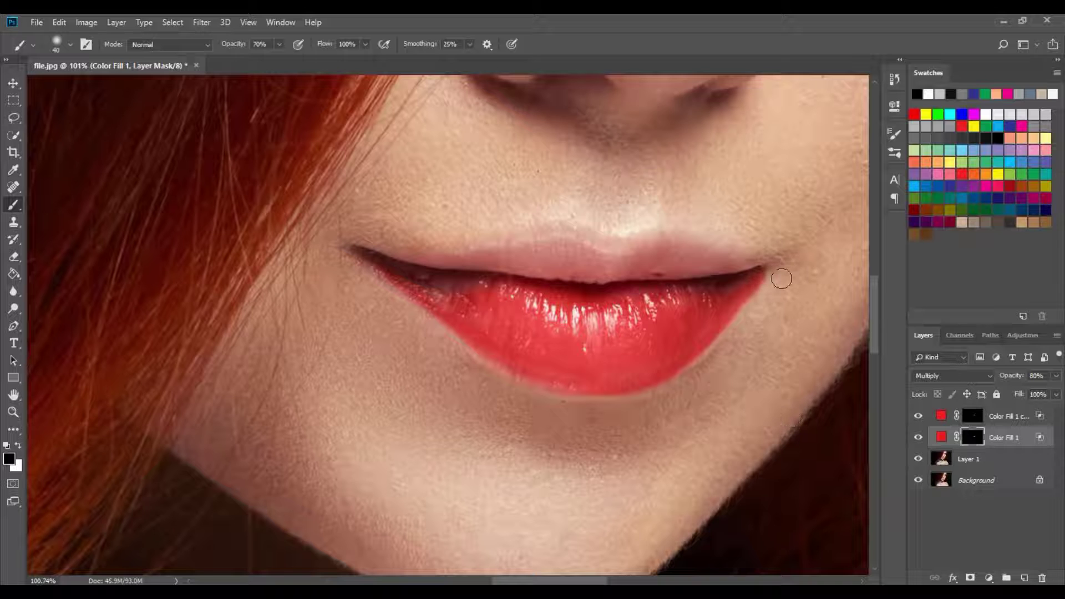
mouse_move(752, 309)
left_mouse_down()
mouse_move(783, 250)
mouse_move(717, 356)
mouse_move(688, 378)
mouse_move(658, 396)
mouse_move(556, 407)
left_mouse_up()
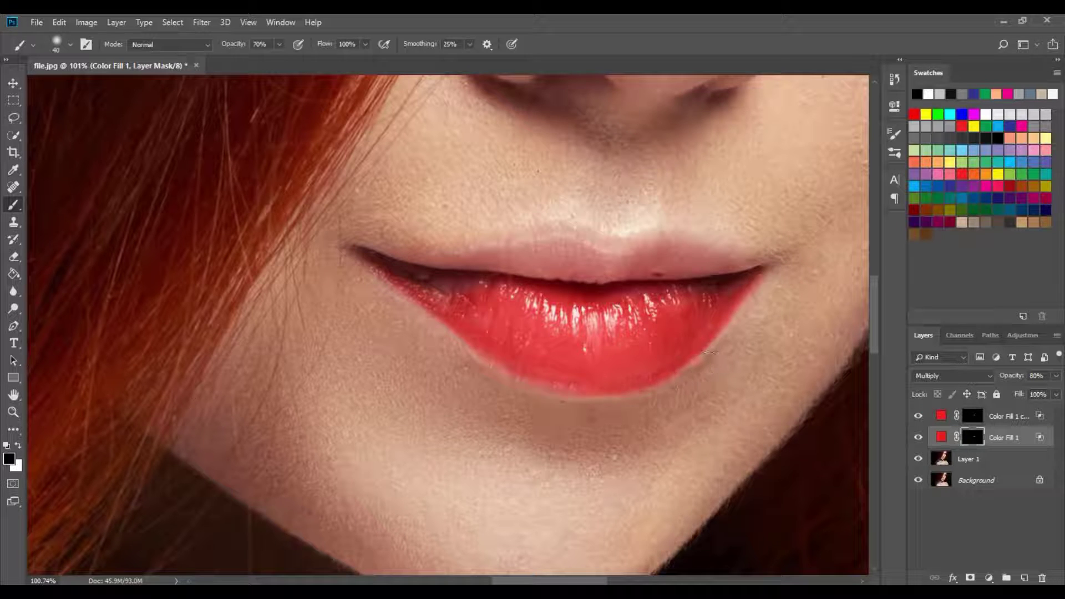
scroll(507, 446, "down", 10)
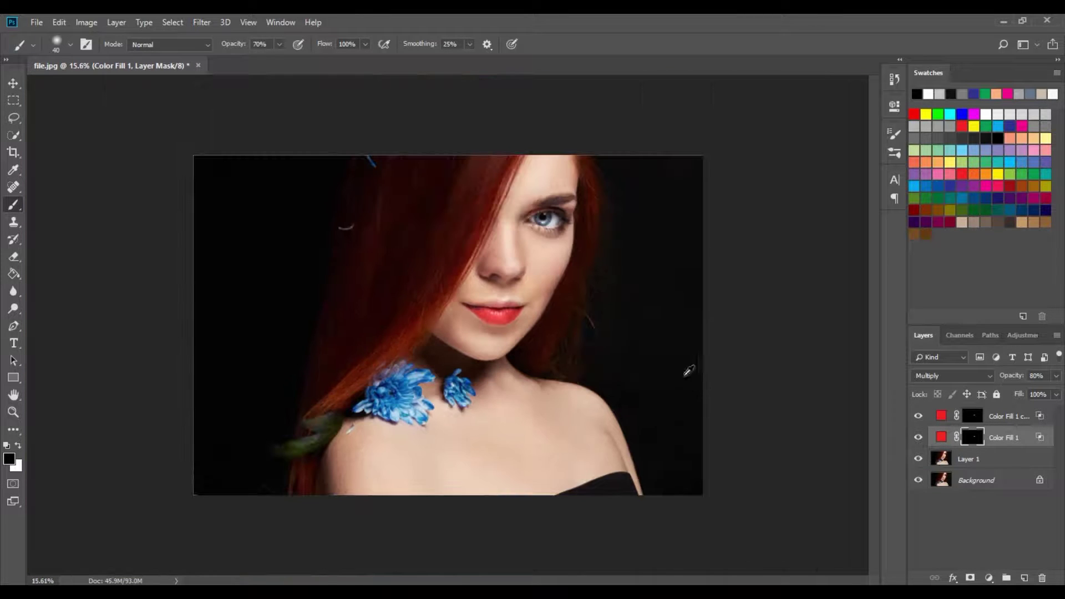
scroll(603, 301, "up", 1)
scroll(607, 297, "up", 5)
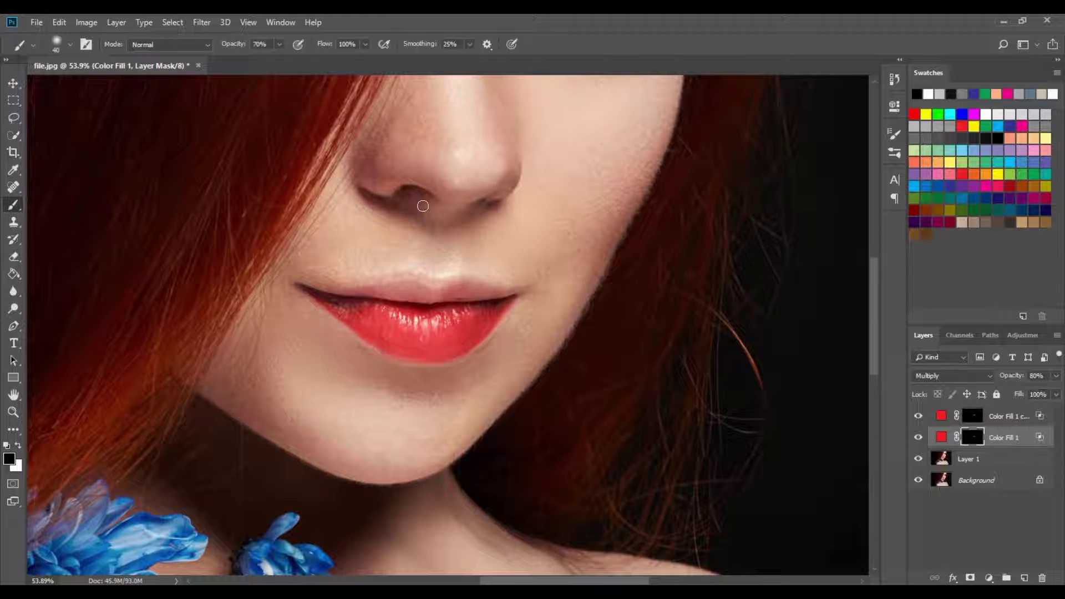
left_click(1022, 420)
left_click(987, 580)
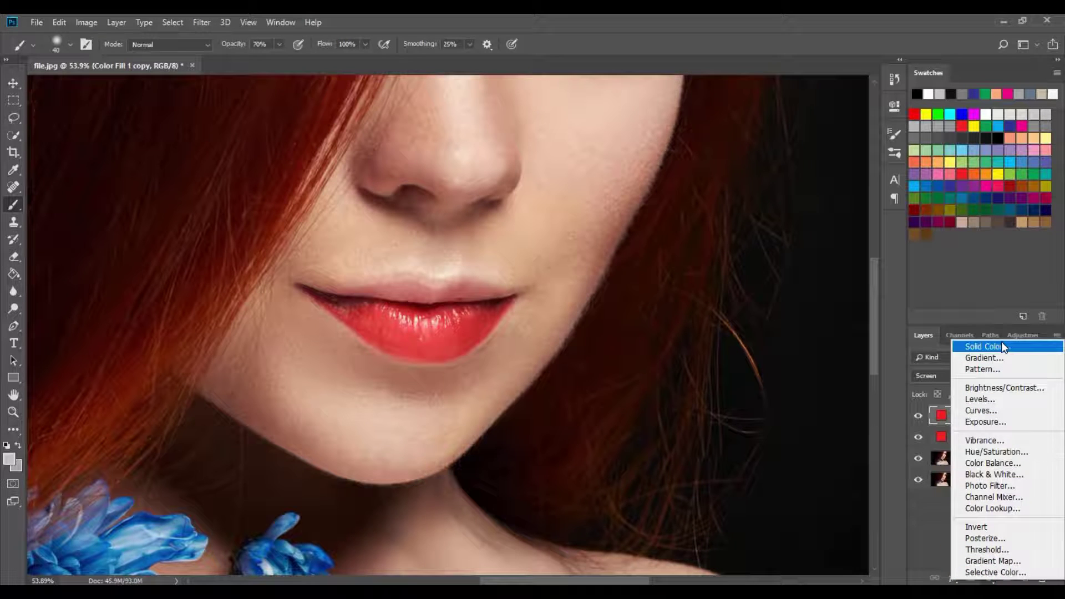
left_click(918, 532)
- Try the ec008c, ff00ff and f06eaa swatches on the Screen fill layer and settle on a pink slightly deeper than f06eaa
double_click(941, 420)
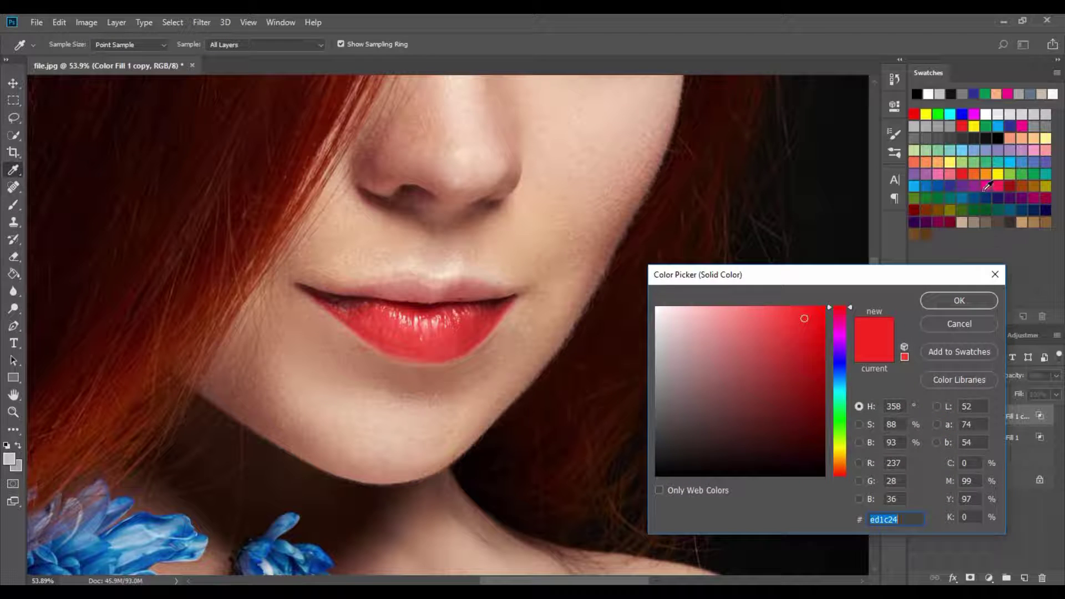
left_click(986, 187)
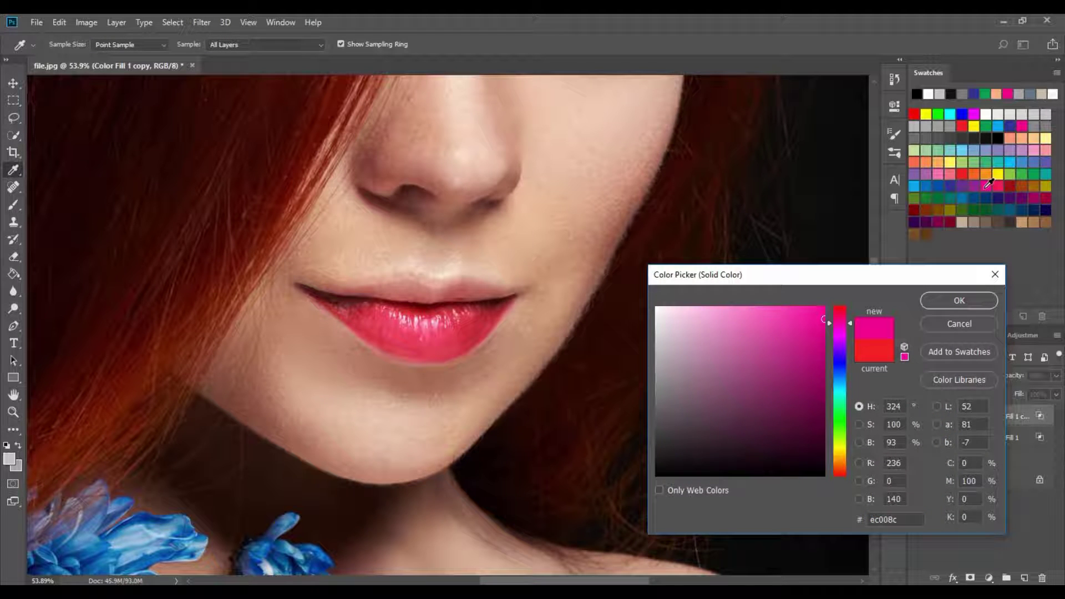
left_click(975, 114)
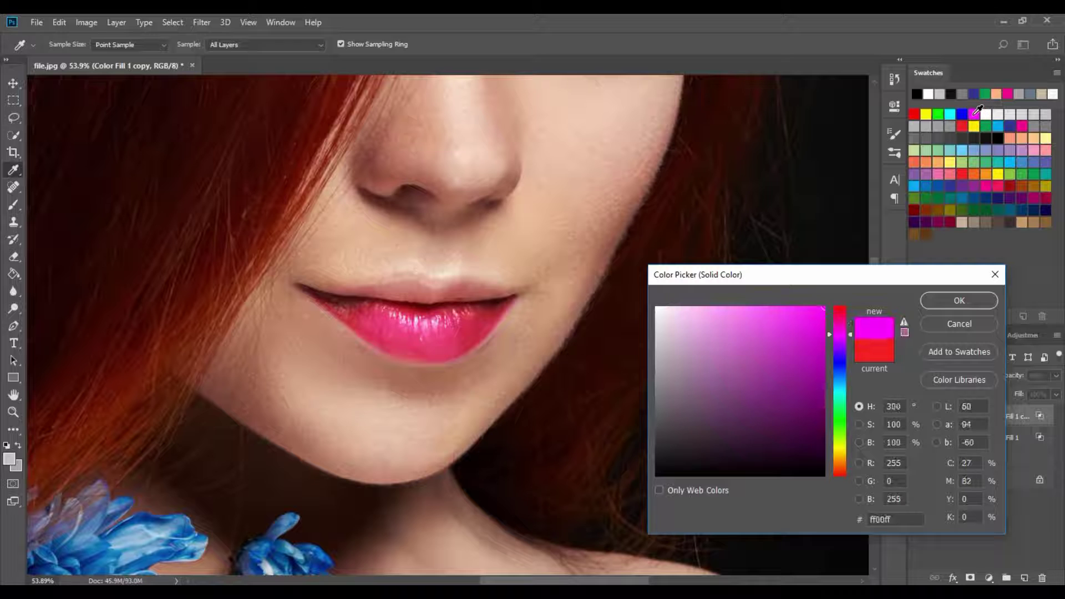
left_click(986, 188)
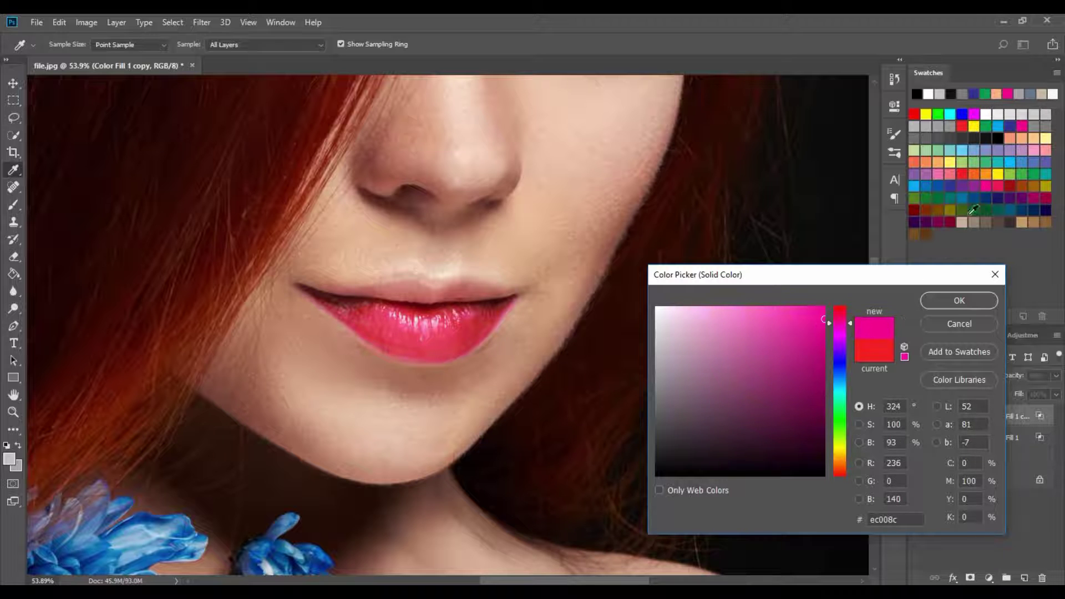
left_click(937, 172)
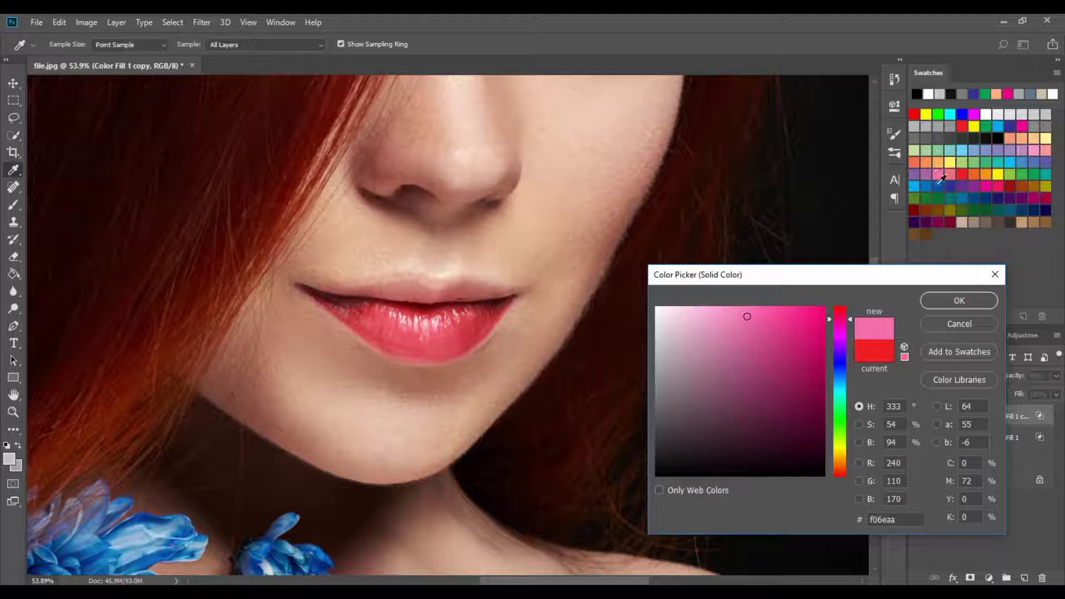
mouse_move(788, 345)
left_mouse_down()
mouse_move(787, 322)
mouse_move(772, 312)
mouse_move(799, 322)
mouse_move(792, 342)
mouse_move(744, 311)
mouse_move(788, 322)
left_mouse_up()
left_click(938, 306)
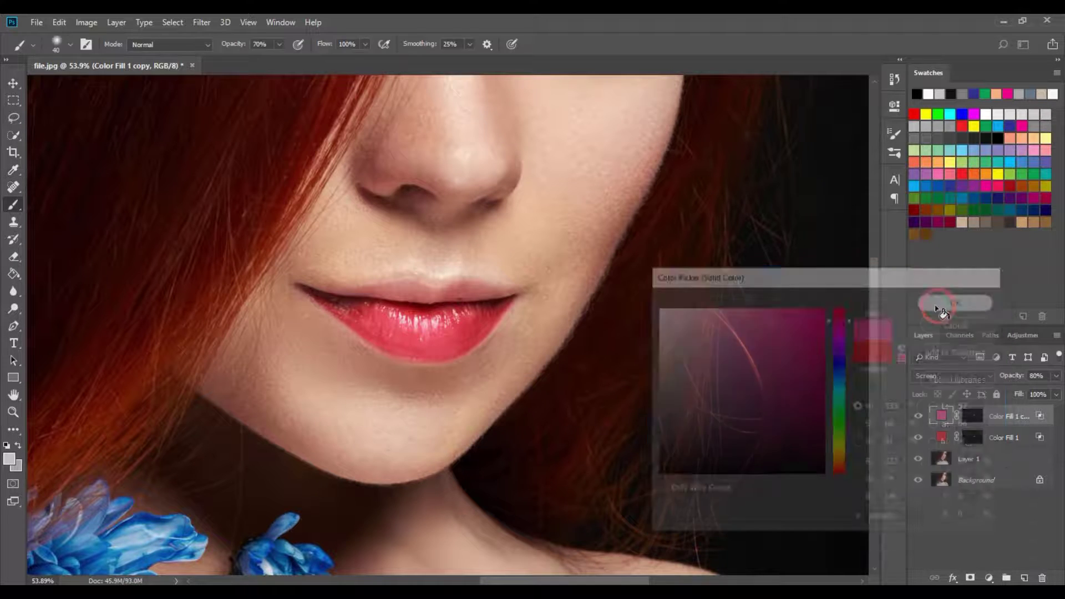
- Examine the pink lipstick on the whole portrait and up close, with and without the Screen fill layer
scroll(634, 298, "down", 5)
scroll(634, 298, "down", 1)
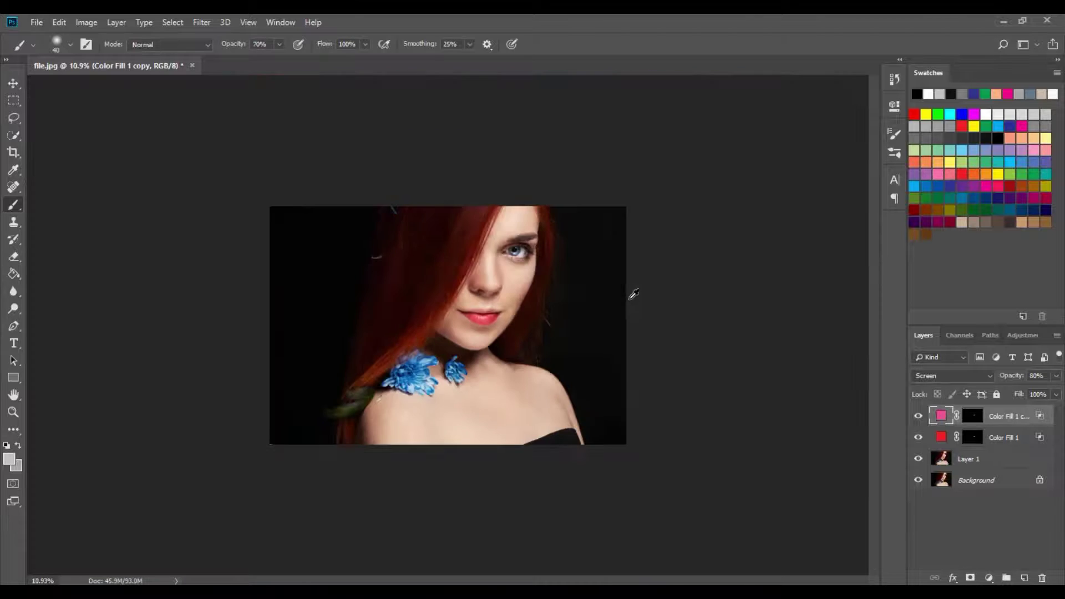
scroll(630, 292, "up", 7)
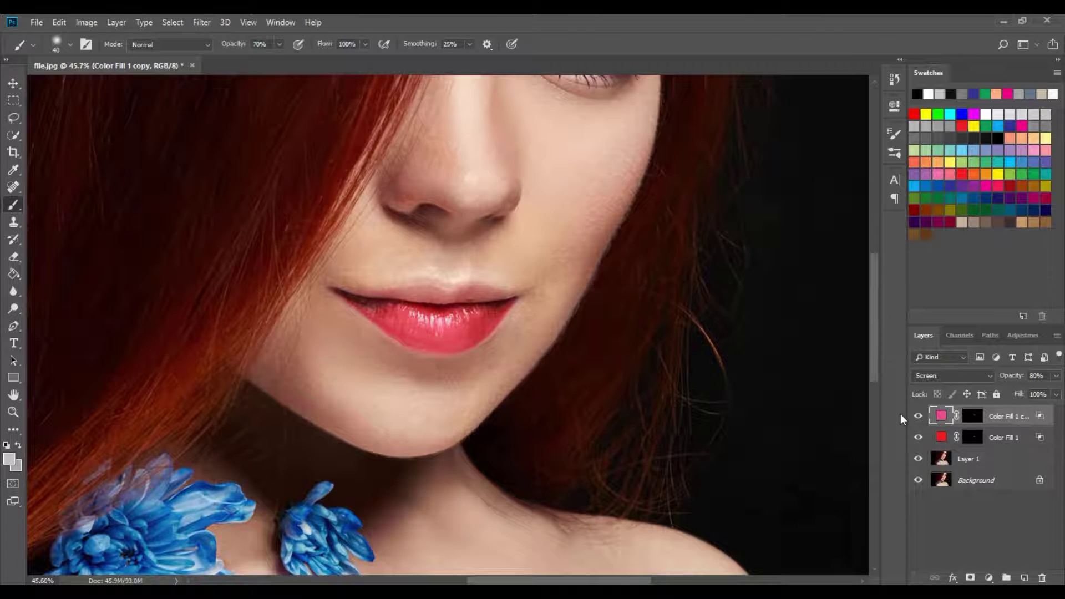
left_click(919, 416)
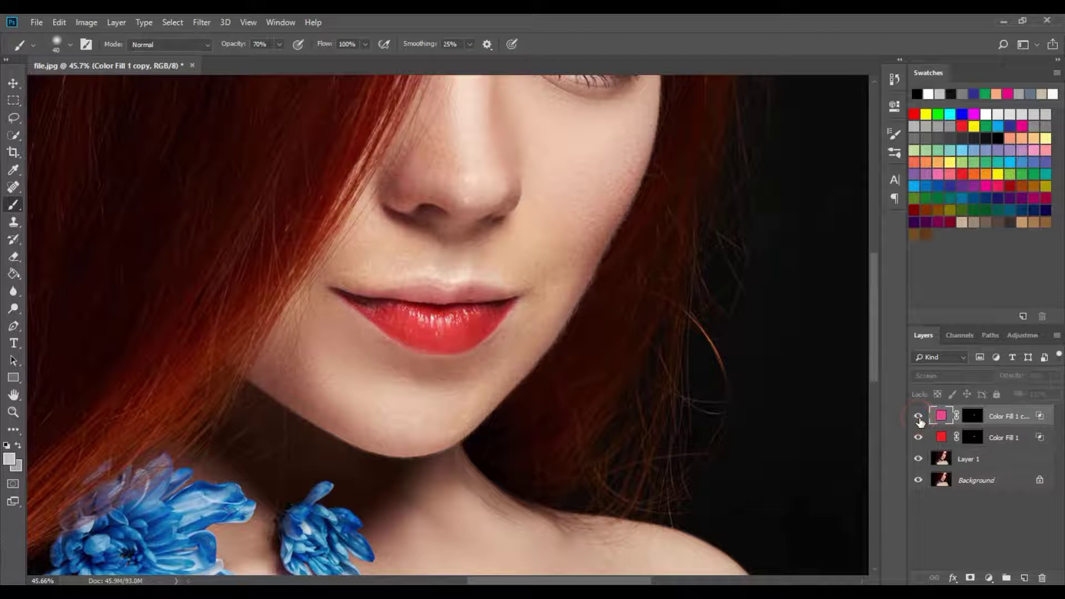
left_click(918, 416)
scroll(615, 345, "down", 5)
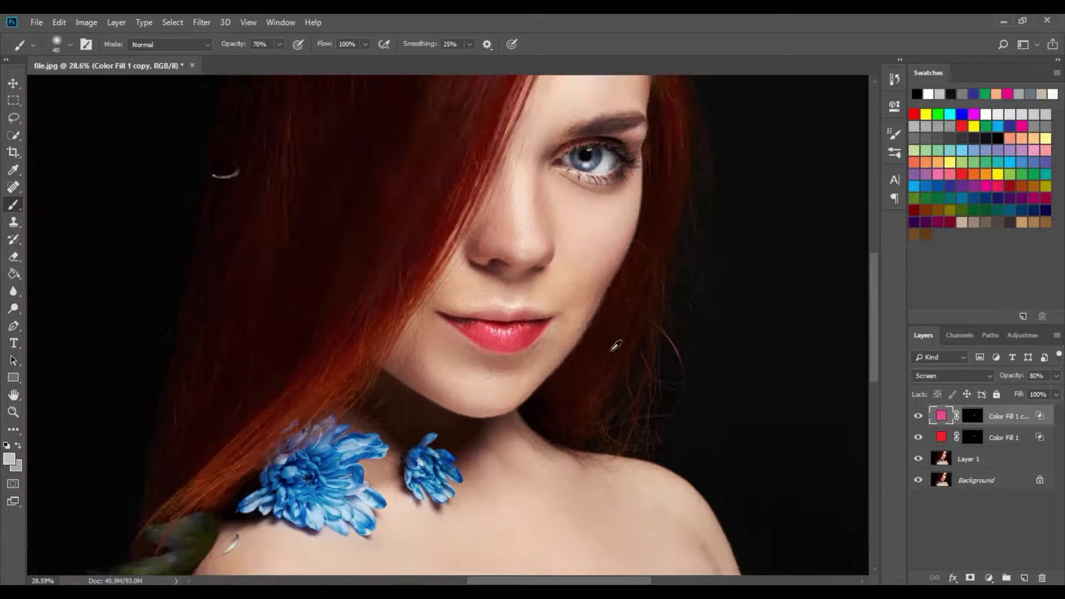
scroll(531, 285, "up", 5)
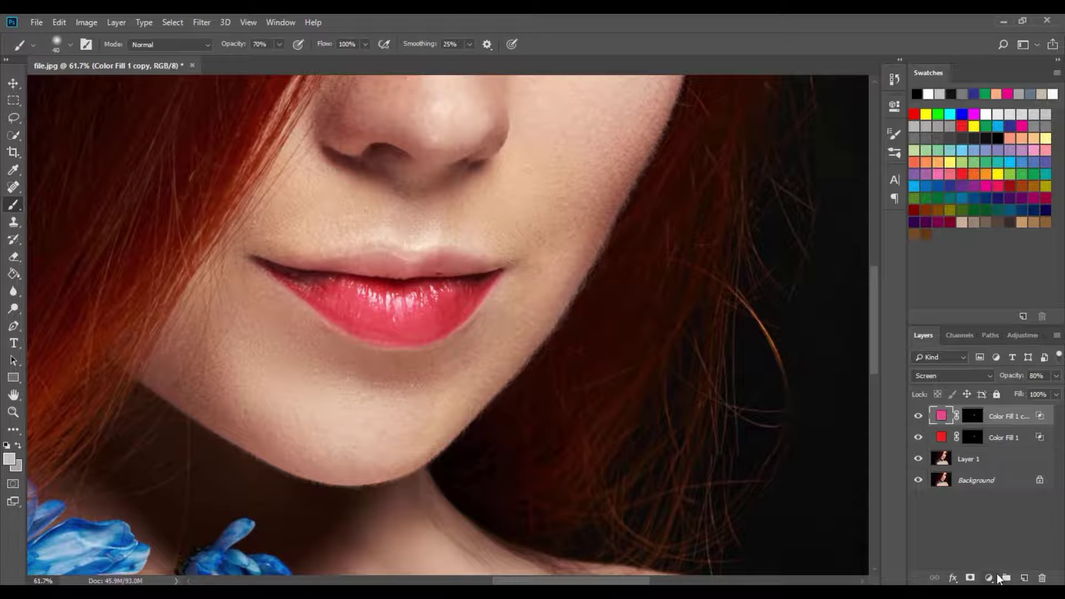
- Add a pure red solid color fill layer (H 0, S 100, B 100) above the other layers and make its mask active for painting
left_click(998, 577)
left_click(997, 338)
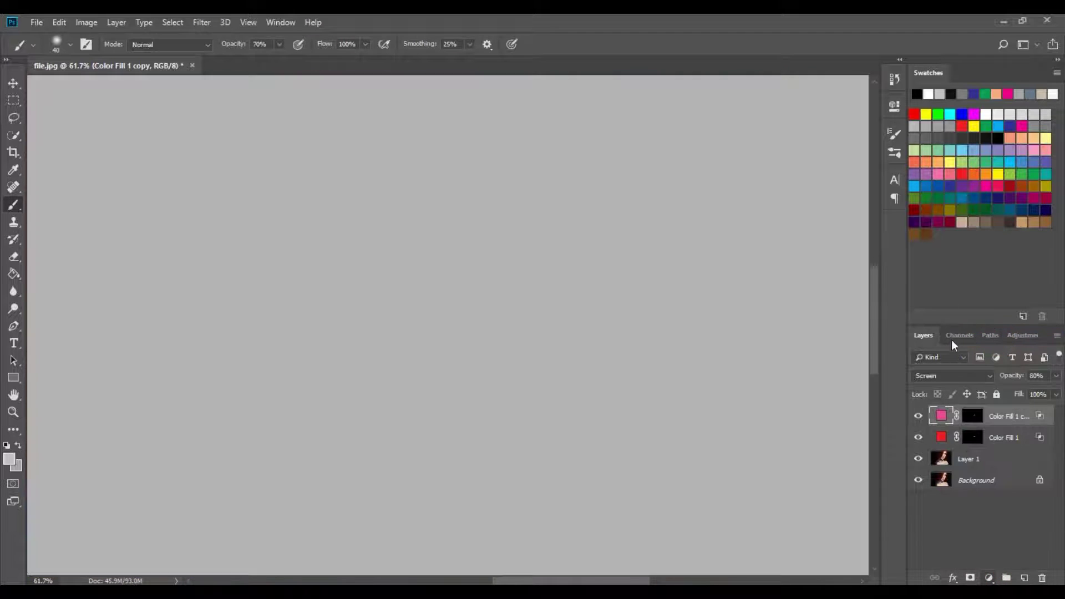
left_click(915, 116)
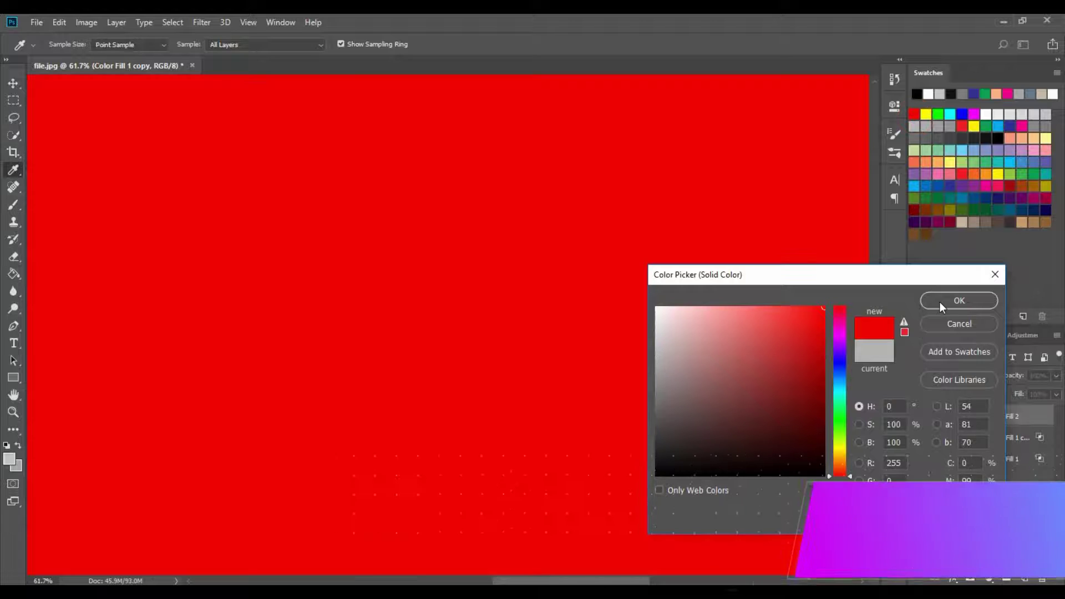
left_click(939, 302)
key("b")
left_click(973, 416)
key("d")
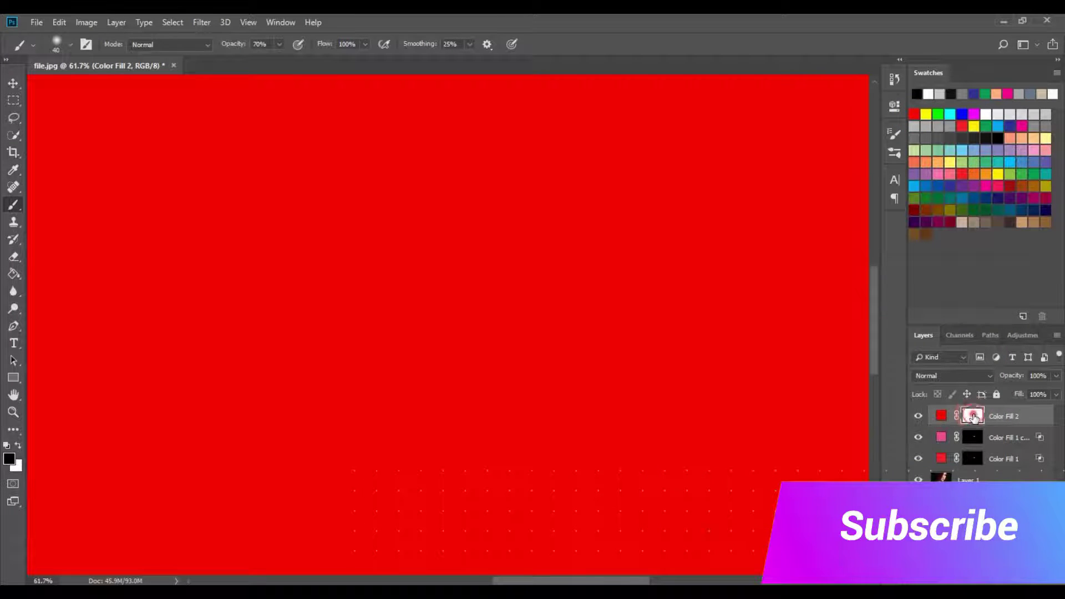
- Invert the new red fill layer's mask to black and lower the brush opacity to 50%
key("ctrl+i")
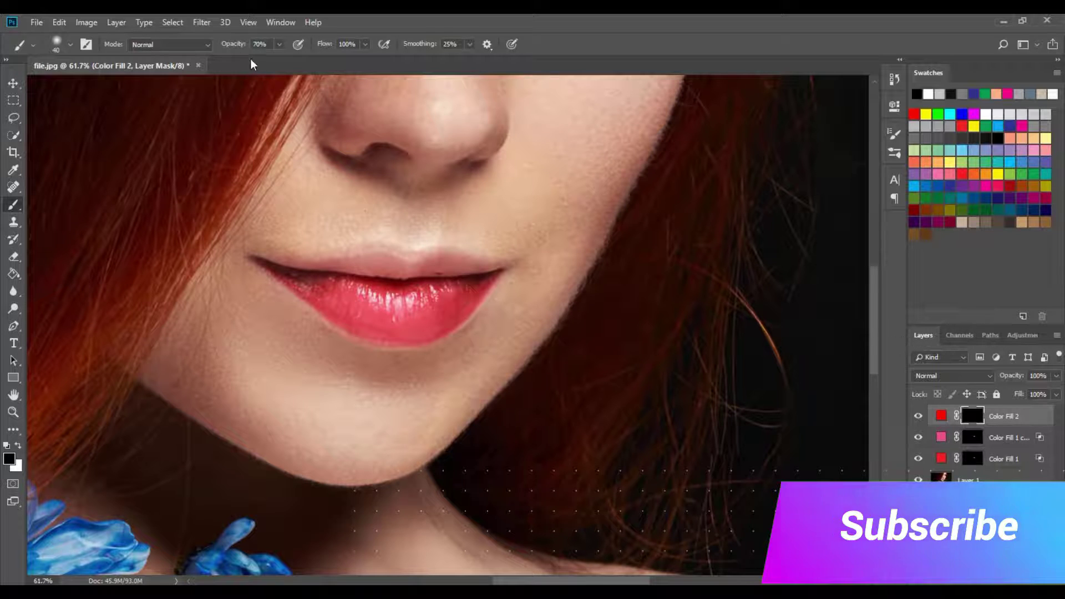
left_click_drag(236, 45, 222, 48)
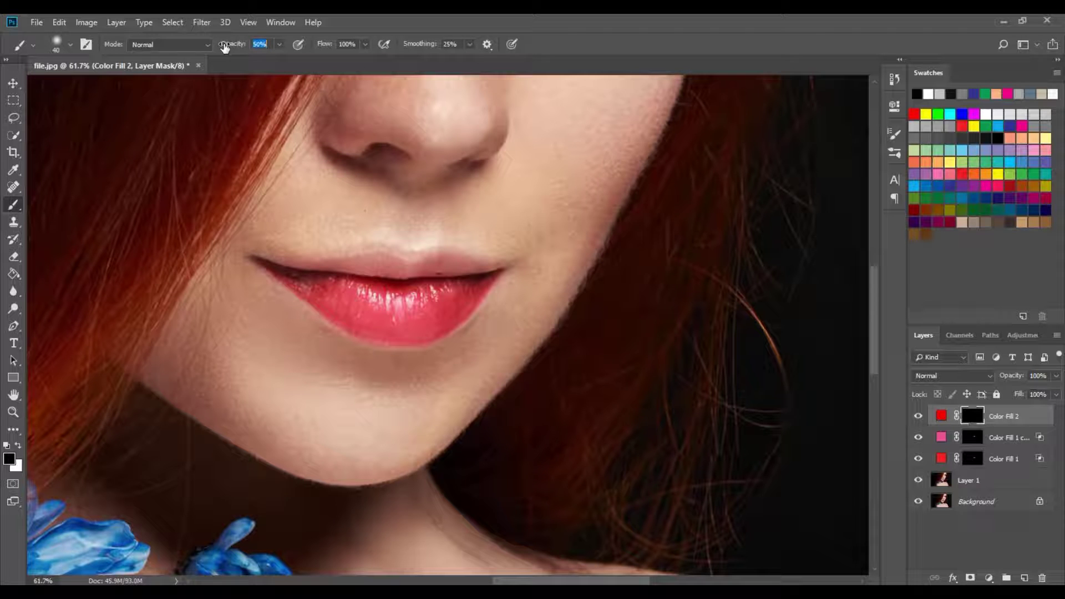
scroll(363, 260, "up", 5)
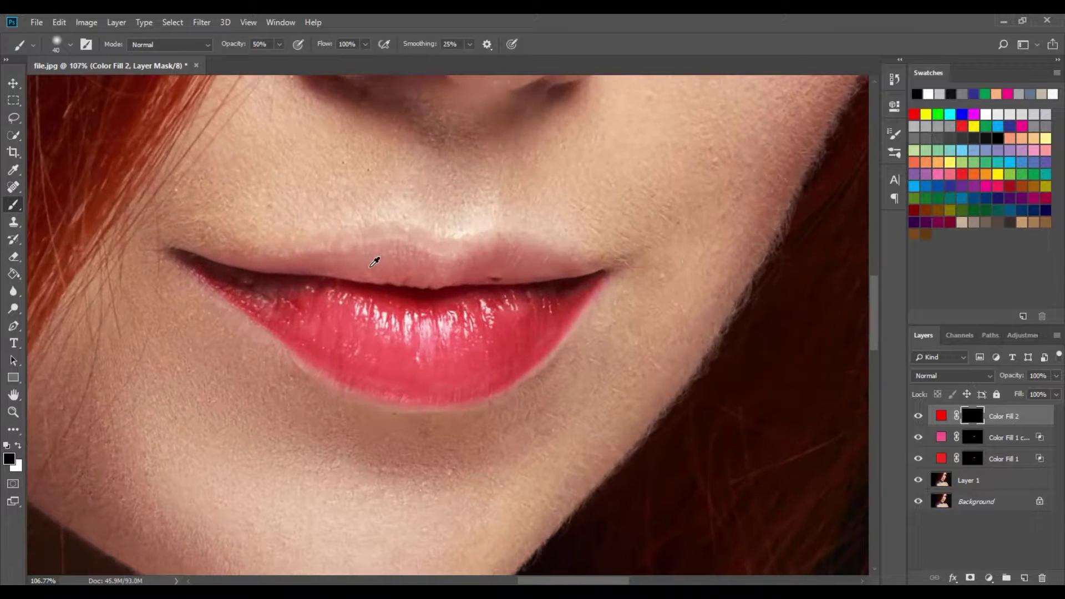
- Paint white on the red fill layer's mask over the whole upper lip, using a 20 px and then a 25 px brush
key("bracketleft")
key("bracketleft")
key("bracketleft")
key("bracketleft")
left_click(19, 446)
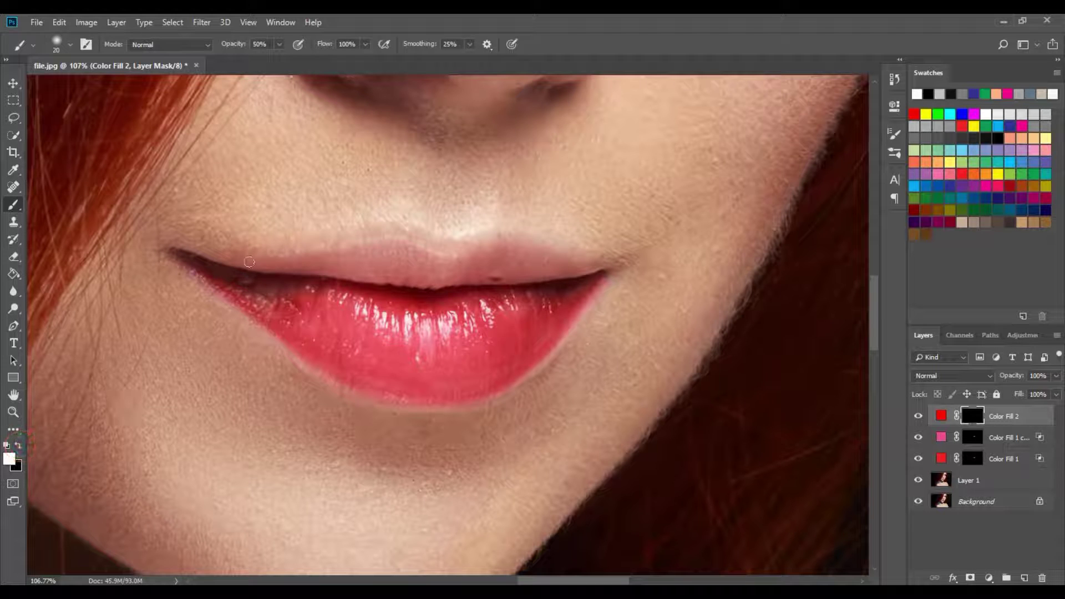
mouse_move(228, 264)
left_mouse_down()
mouse_move(426, 281)
mouse_move(595, 267)
mouse_move(502, 234)
mouse_move(455, 255)
mouse_move(374, 241)
mouse_move(232, 262)
left_mouse_up()
key("bracketright")
mouse_move(331, 265)
left_mouse_down()
mouse_move(558, 264)
mouse_move(501, 252)
mouse_move(457, 264)
mouse_move(365, 257)
mouse_move(414, 256)
left_mouse_up()
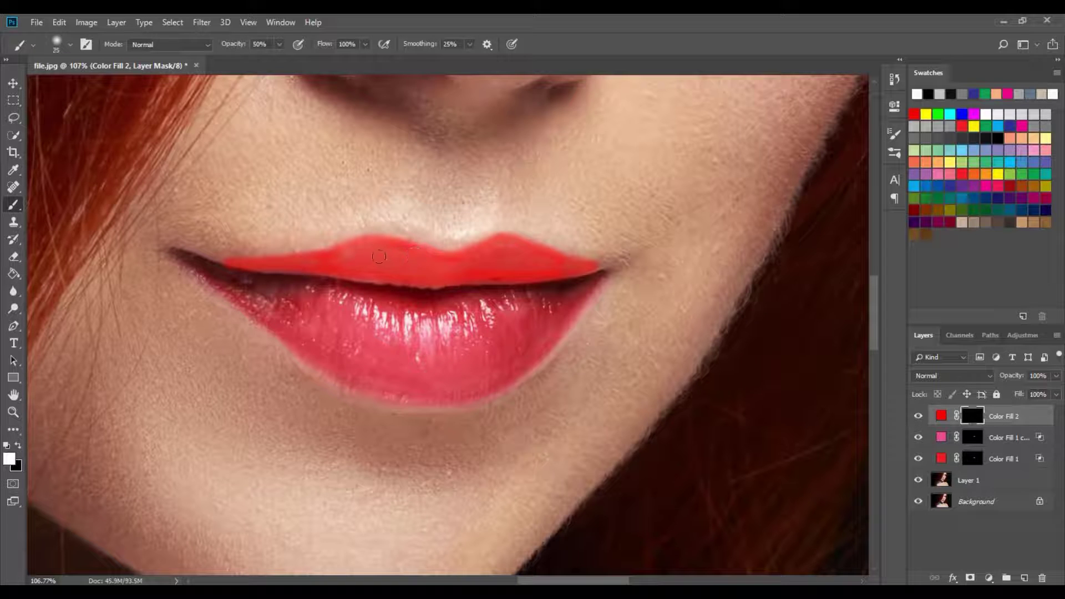
- Go over the upper lip again on the mask with a 20 px white brush to even out the red coverage
key("bracketleft")
key("bracketleft")
key("bracketleft")
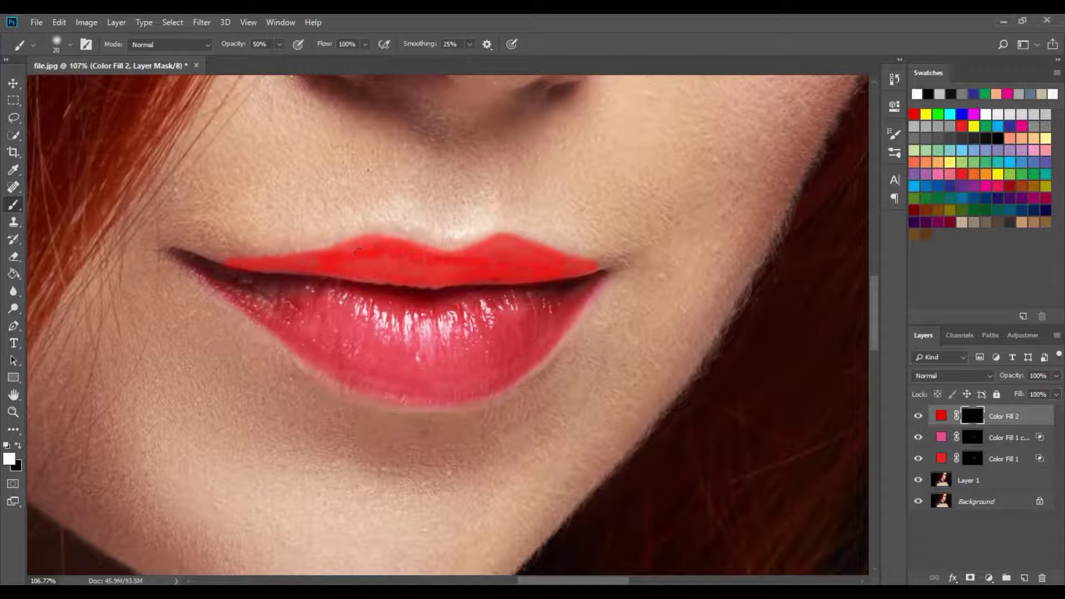
mouse_move(359, 253)
left_mouse_down()
mouse_move(380, 268)
mouse_move(344, 265)
left_mouse_up()
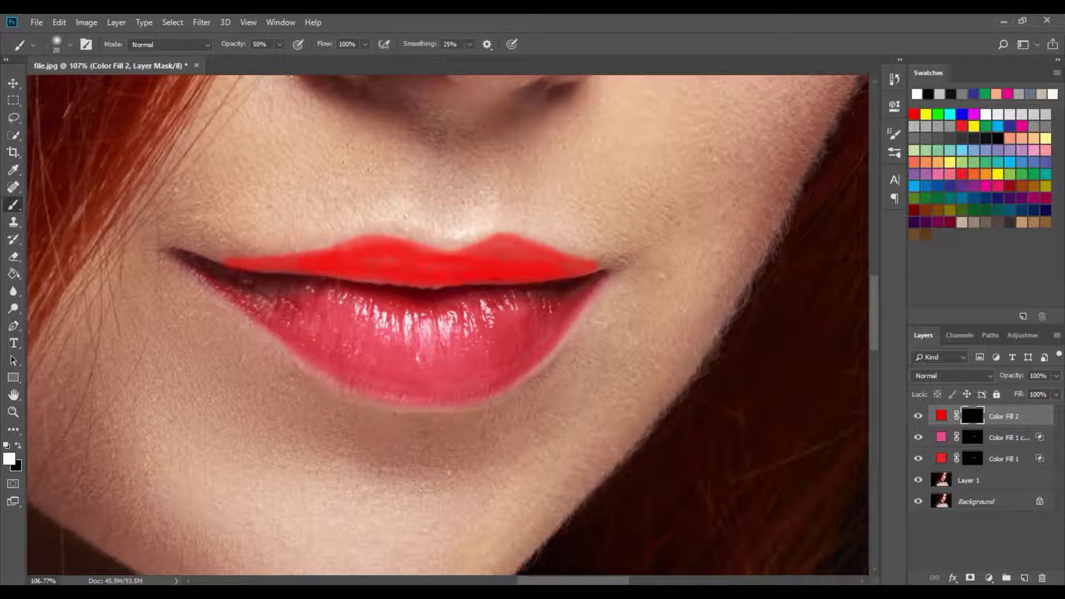
left_click_drag(511, 252, 535, 258)
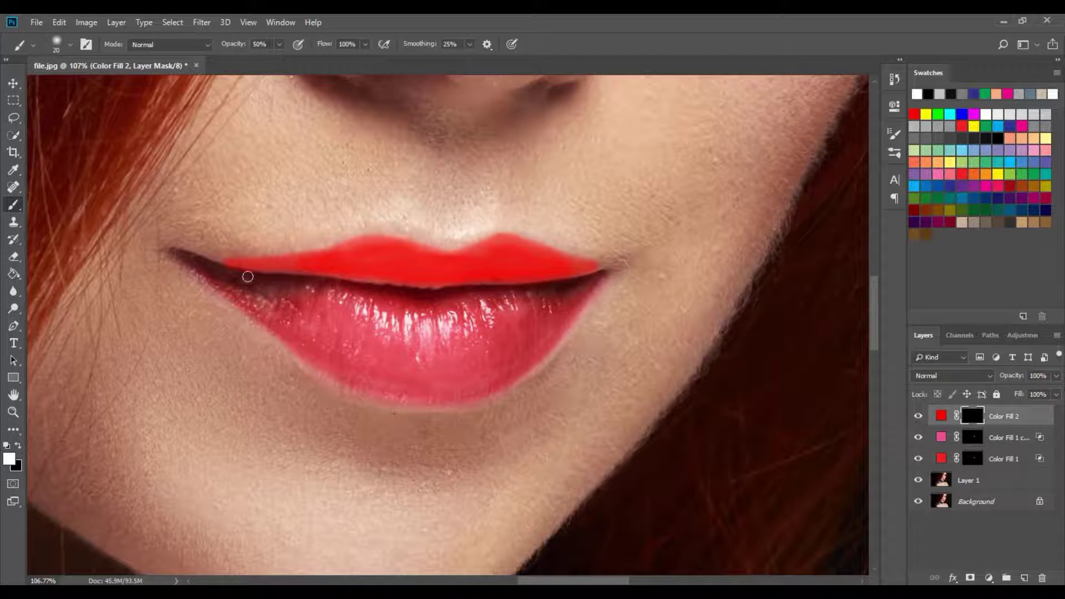
- Extend the red of the upper lip to the mouth corner on the hair side, painting white on the mask with a 9 px brush
scroll(229, 262, "up", 5)
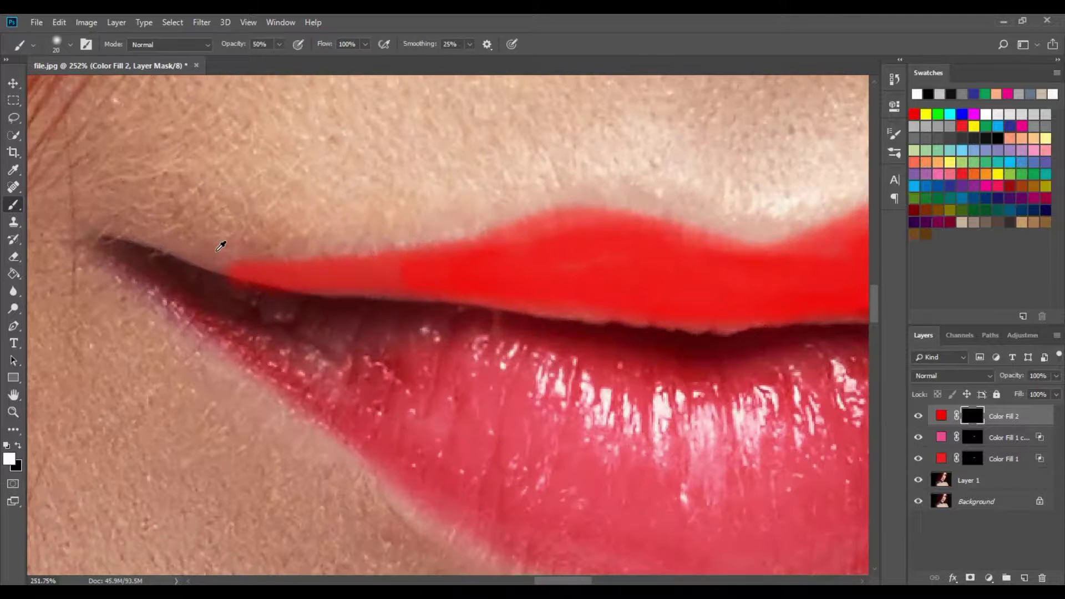
key("bracketleft")
key("bracketleft")
key("bracketleft")
left_click_drag(238, 264, 193, 260)
key("x")
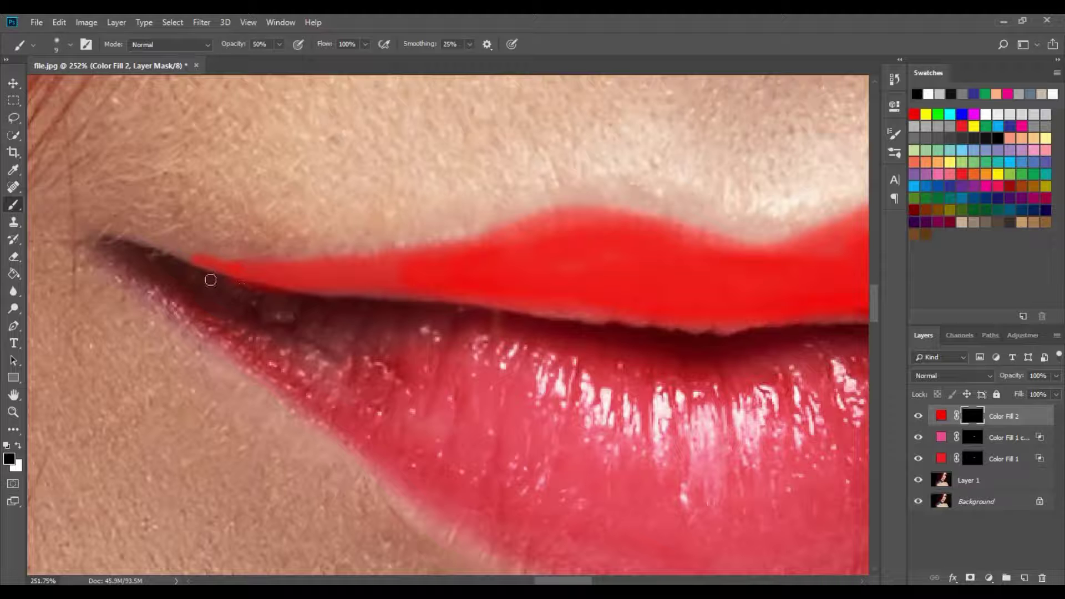
key("x")
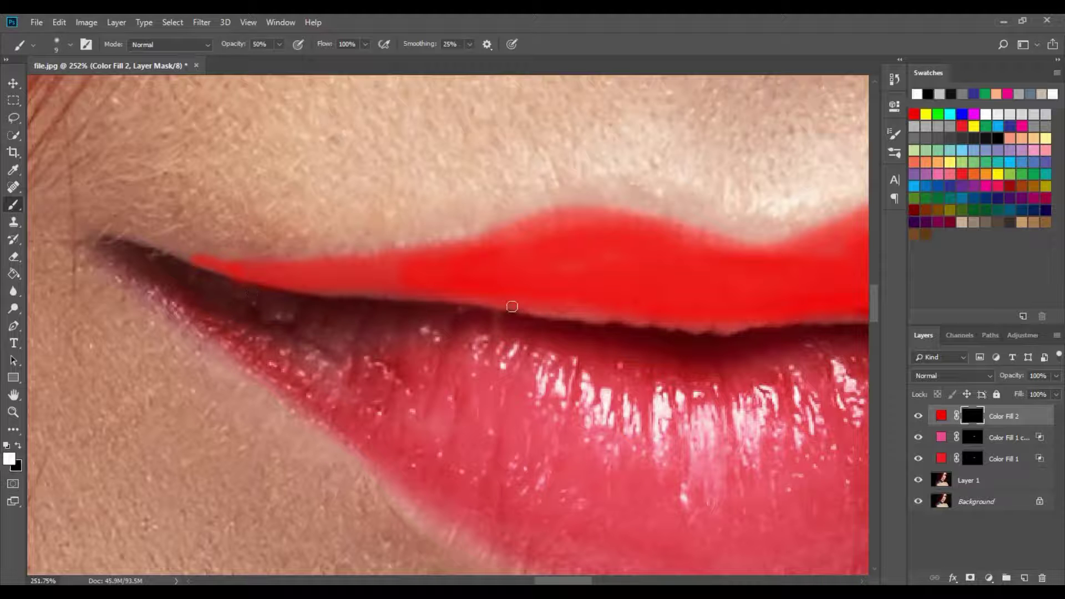
- In the red fill layer's blending options, lower the Underlying Layer white slider and split it to 179 / 255
scroll(699, 335, "down", 3)
scroll(699, 335, "down", 8)
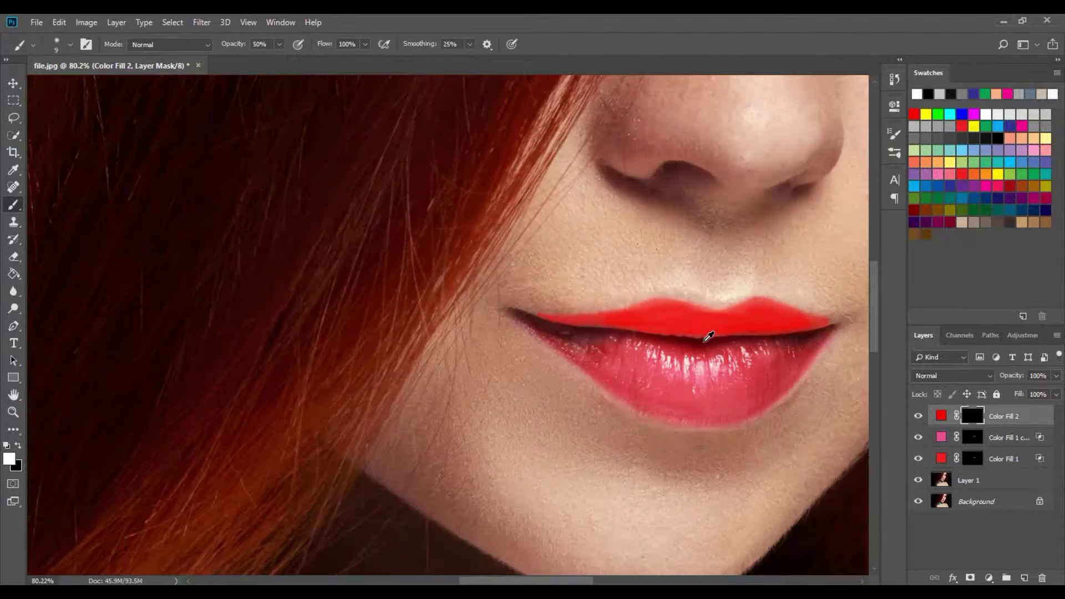
scroll(779, 324, "up", 5)
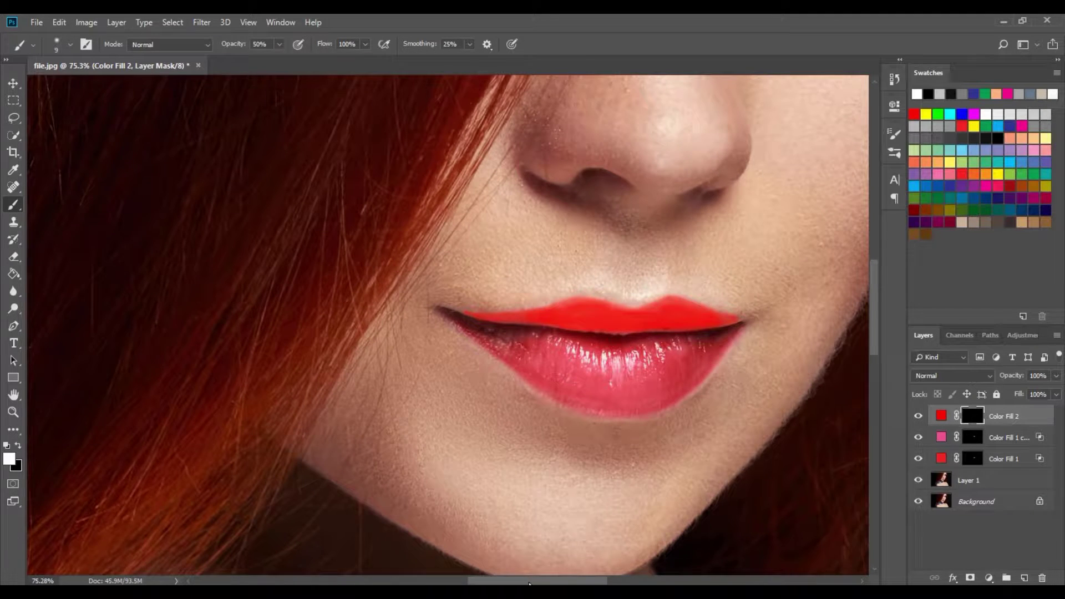
left_click_drag(529, 582, 555, 582)
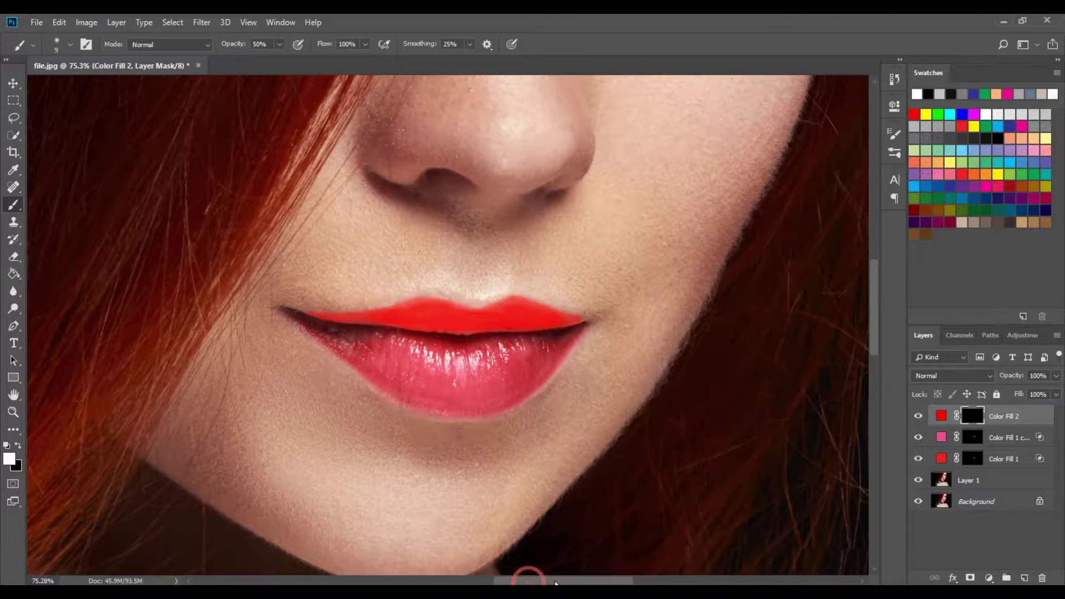
scroll(539, 314, "up", 2)
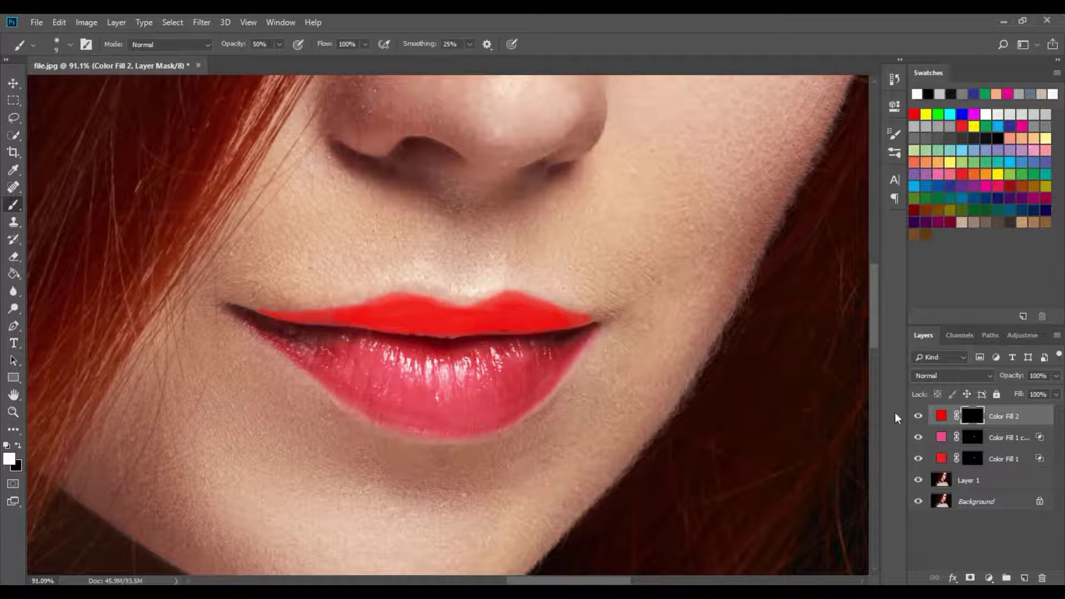
key("h")
double_click(1045, 424)
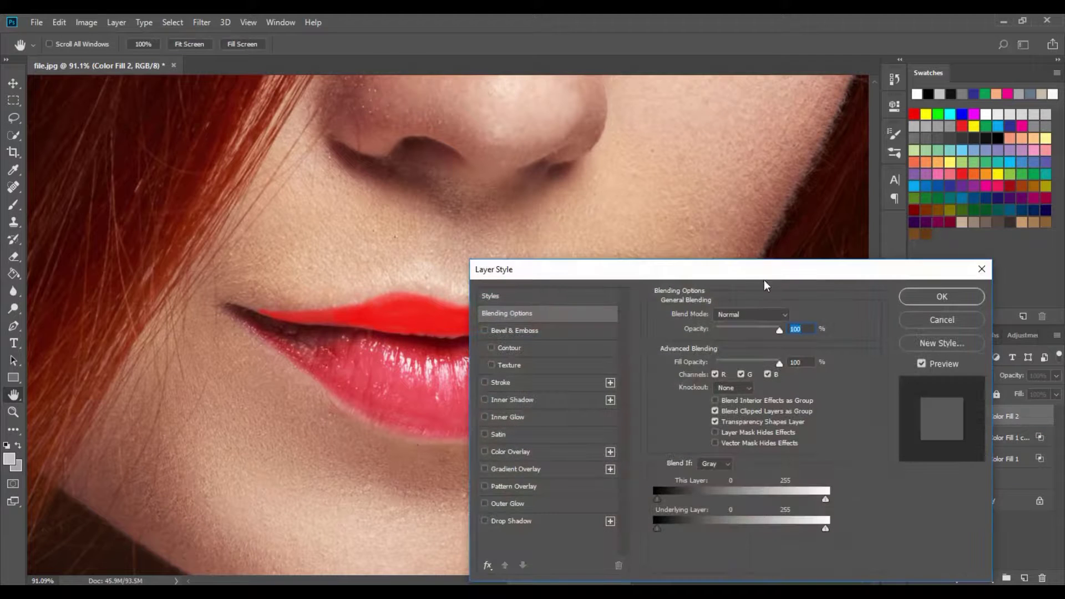
left_click_drag(764, 285, 870, 132)
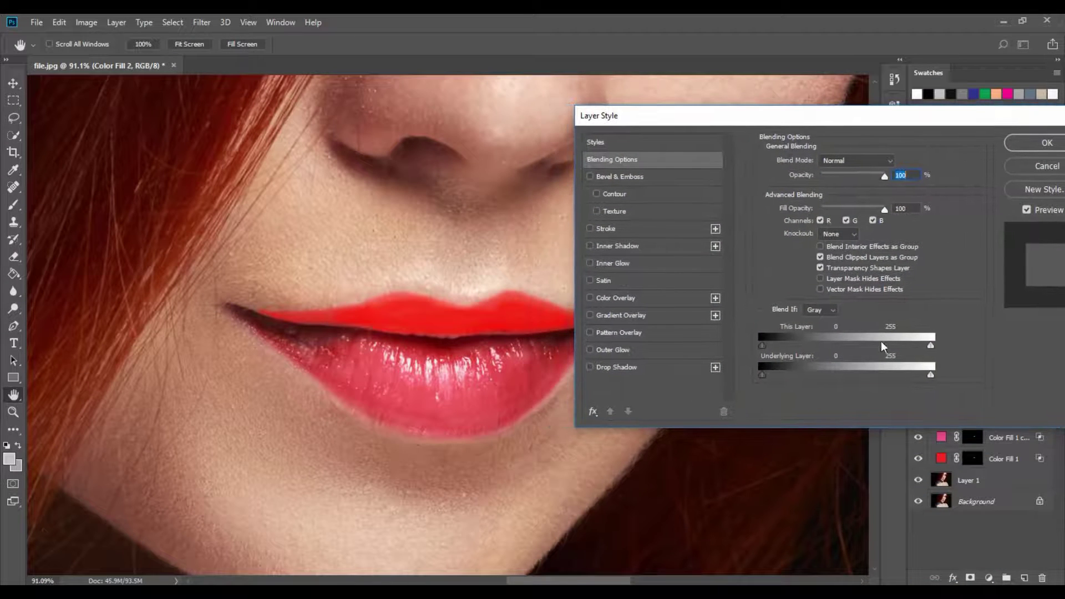
left_click_drag(931, 375, 888, 376)
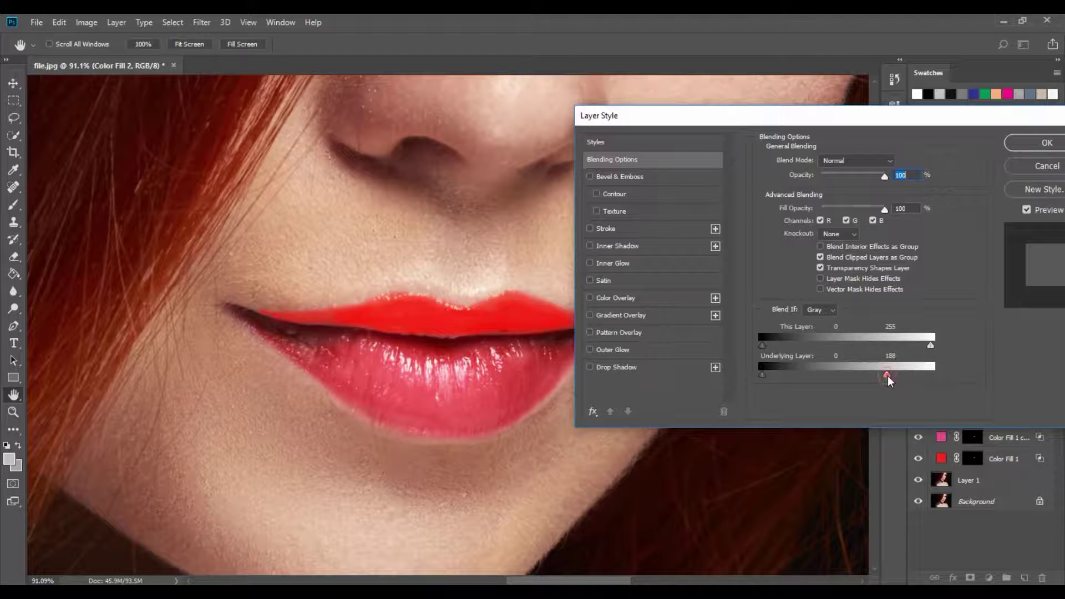
mouse_move(885, 376)
left_mouse_down()
mouse_move(941, 371)
mouse_move(874, 375)
left_mouse_up()
- Set the red fill layer's blend mode to Multiply and lower both Underlying Layer white slider halves, the darker one to 136
left_click(858, 161)
left_click(838, 215)
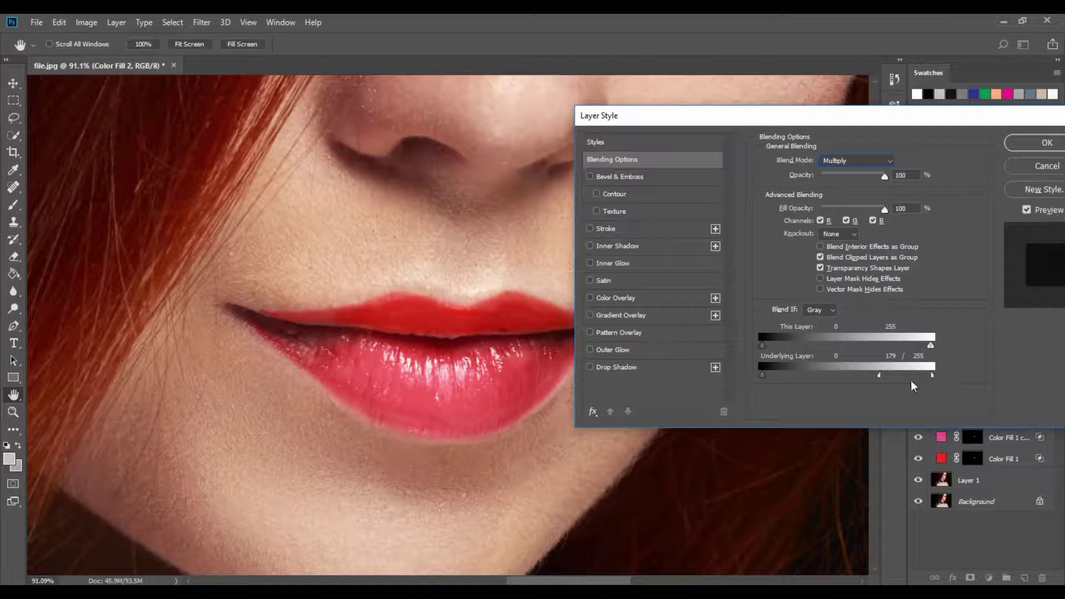
left_click_drag(879, 375, 844, 376)
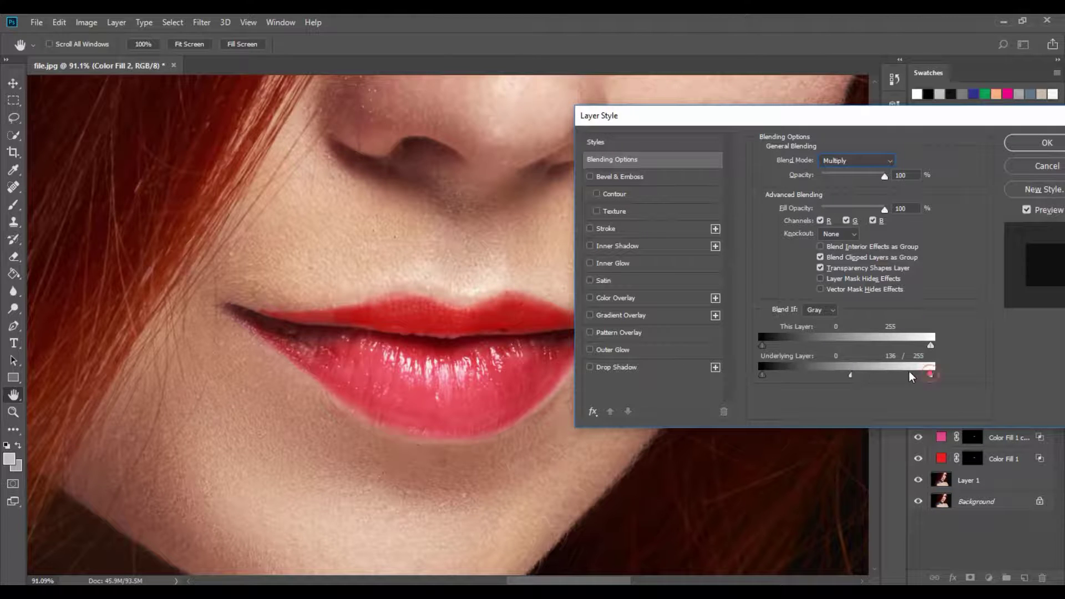
left_click_drag(932, 375, 855, 379)
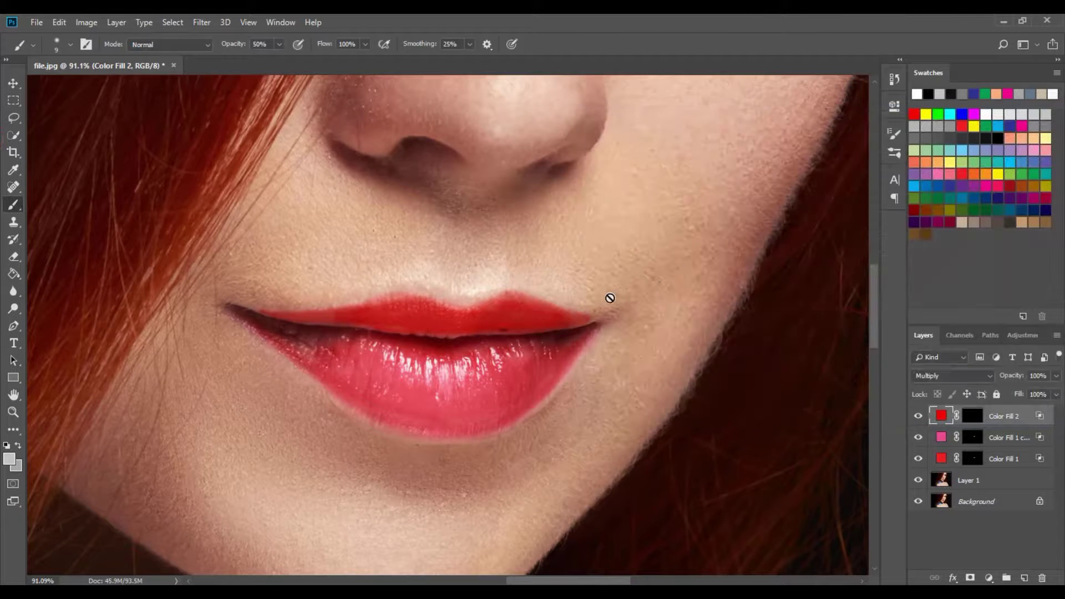
- Paint white on the Multiply red layer's mask along the middle of the upper lip with a 30 px brush to strengthen the color
scroll(609, 297, "down", 5)
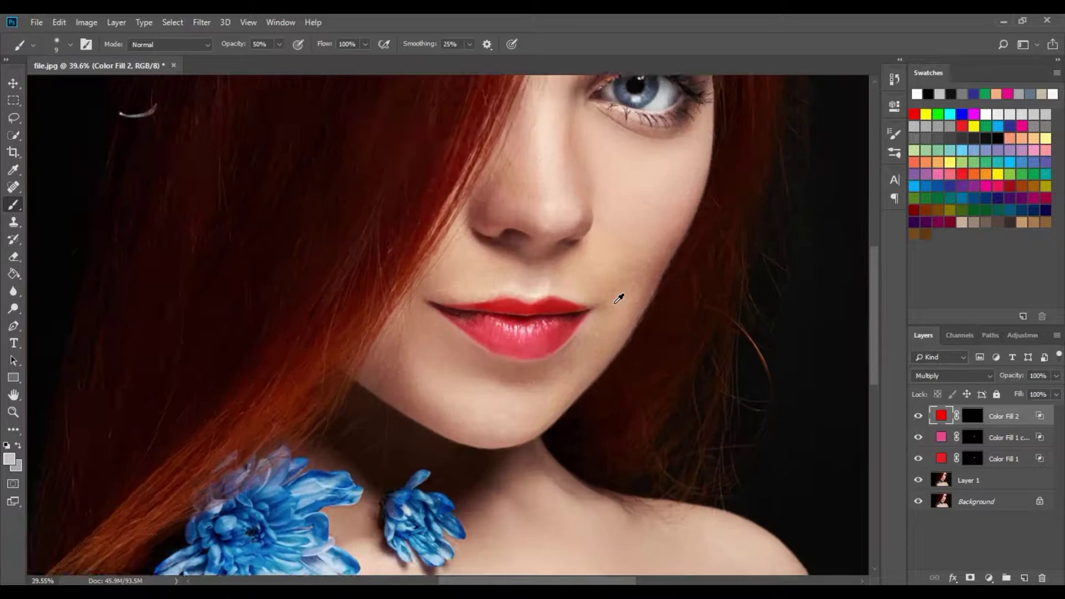
scroll(619, 298, "down", 3)
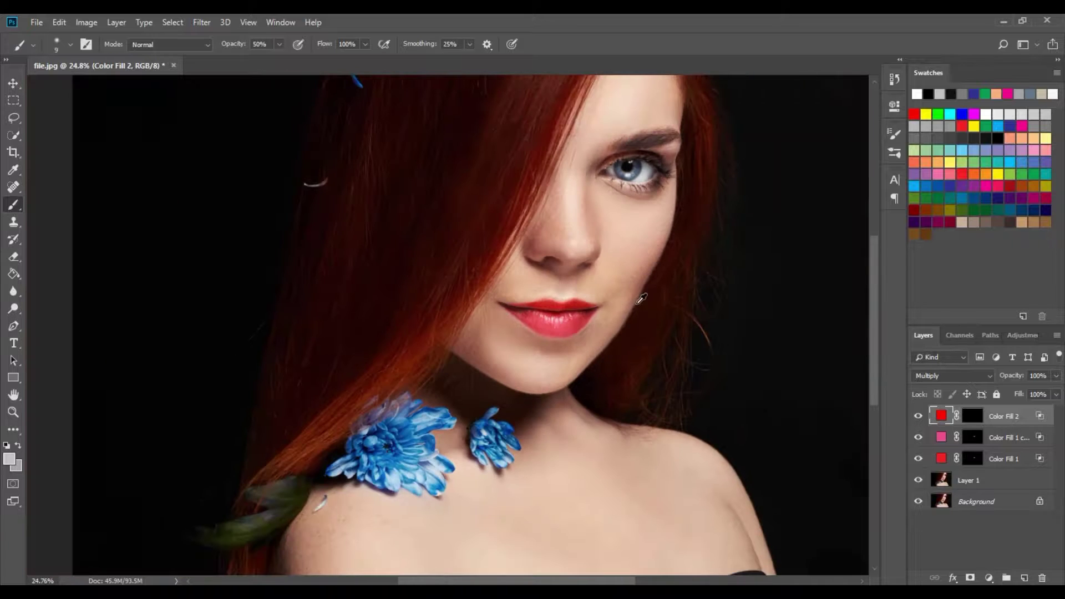
scroll(582, 299, "up", 6)
left_click(981, 412)
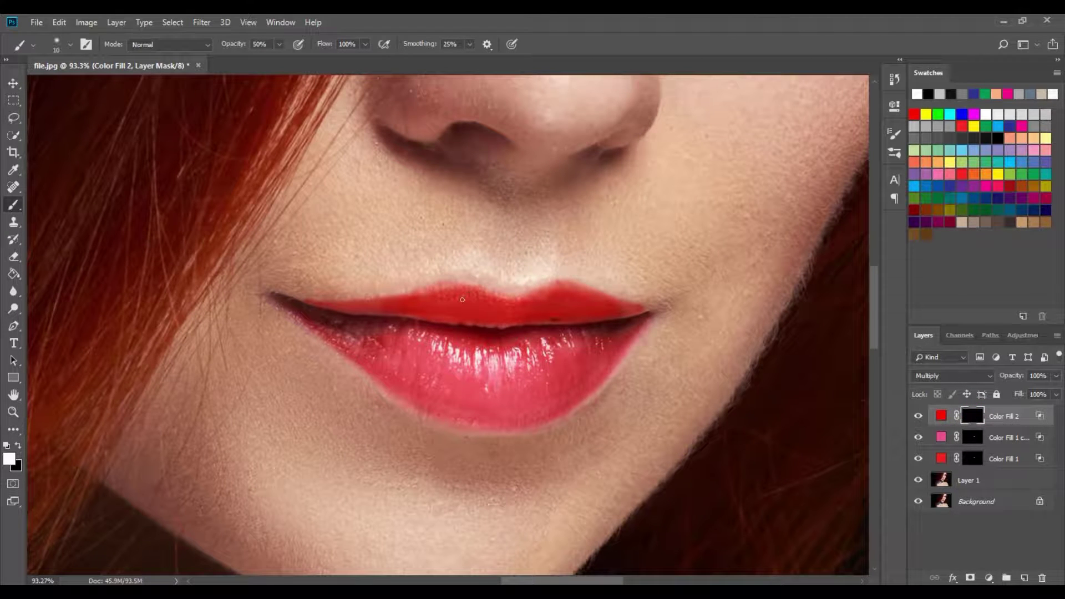
key("bracketright")
key("bracketright")
left_click(430, 292)
left_click_drag(461, 295, 518, 299)
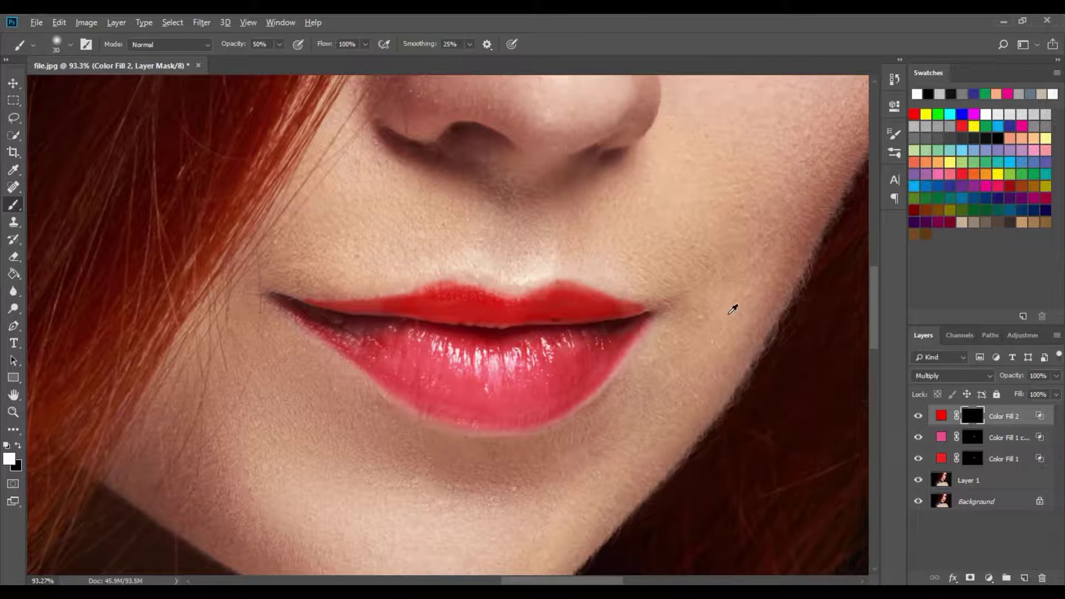
- Reduce the opacity of the Multiply red fill layer to 62%
scroll(732, 309, "down", 5)
scroll(859, 408, "up", 2)
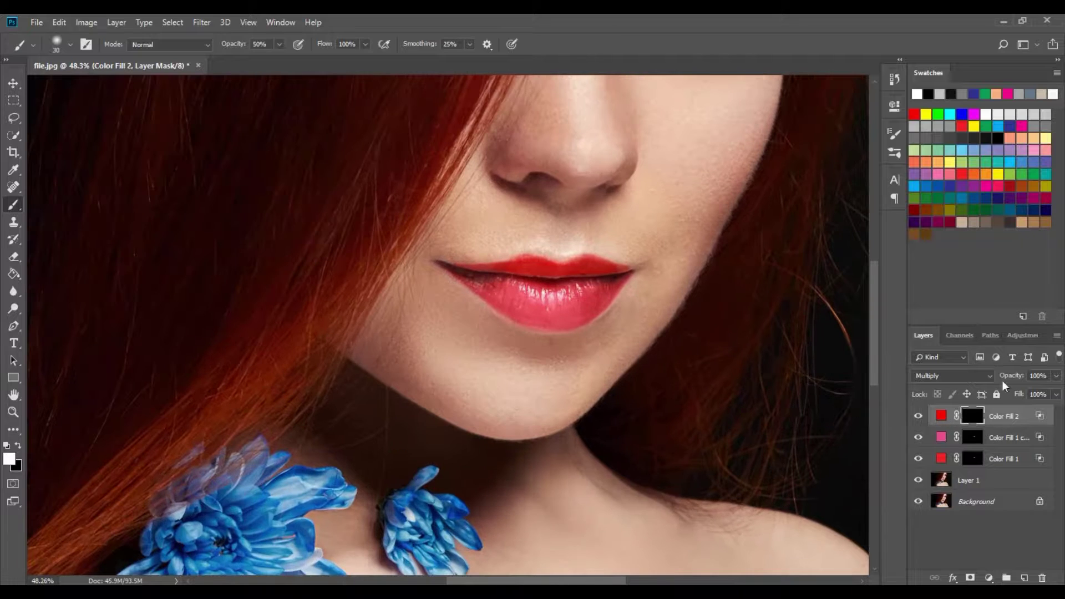
mouse_move(1007, 379)
left_mouse_down()
mouse_move(994, 383)
mouse_move(1005, 382)
left_mouse_up()
- Paint black on the red layer's mask along the upper lip's outer edge with a 30 px brush to clean up the contour
scroll(602, 247, "up", 6)
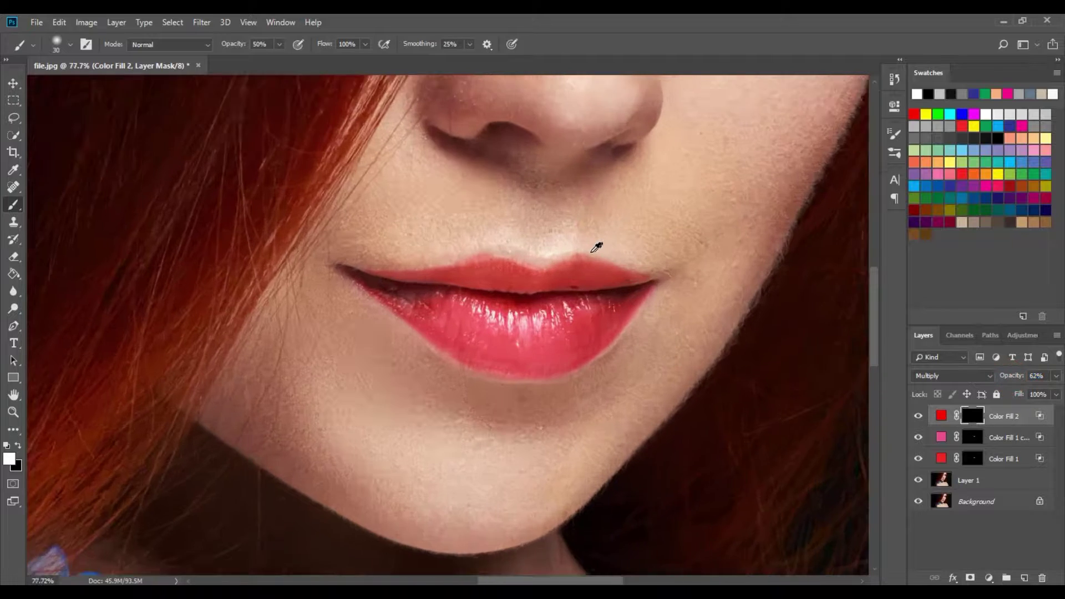
key("x")
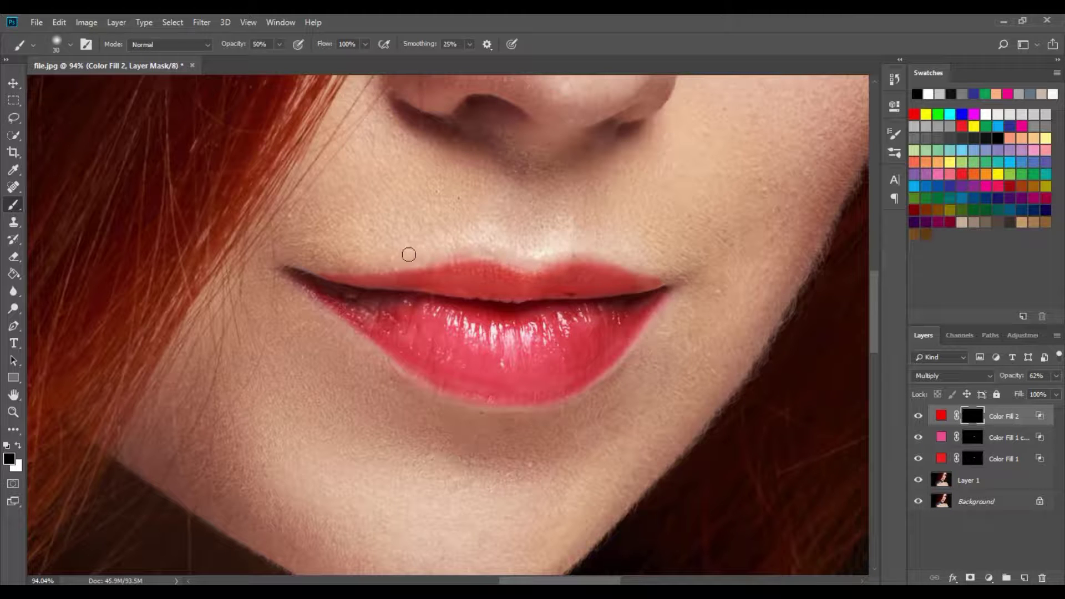
left_click_drag(409, 254, 496, 250)
scroll(680, 252, "down", 3)
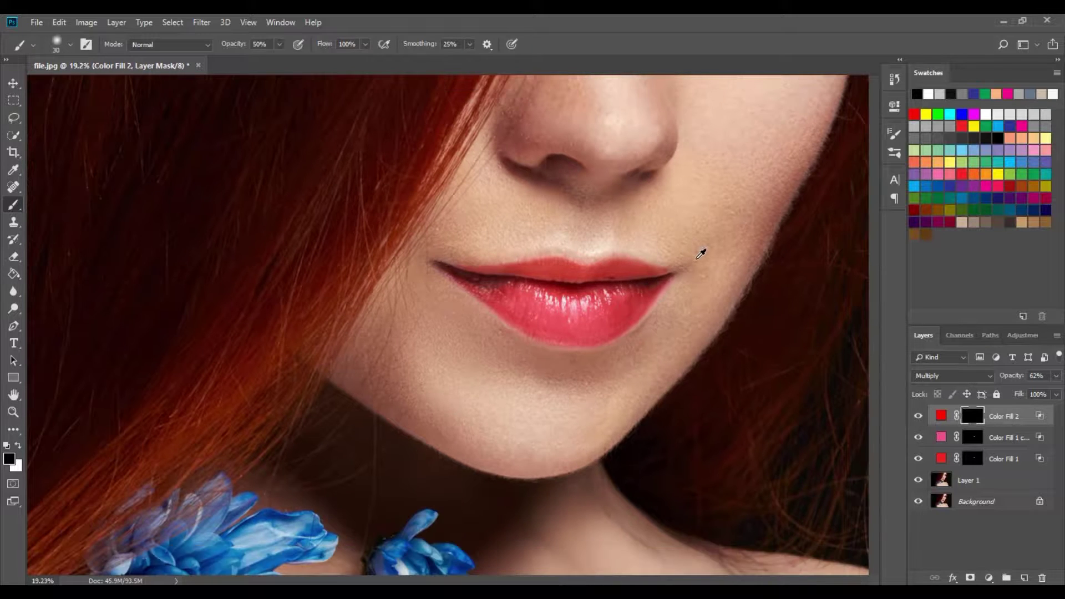
scroll(702, 253, "down", 6)
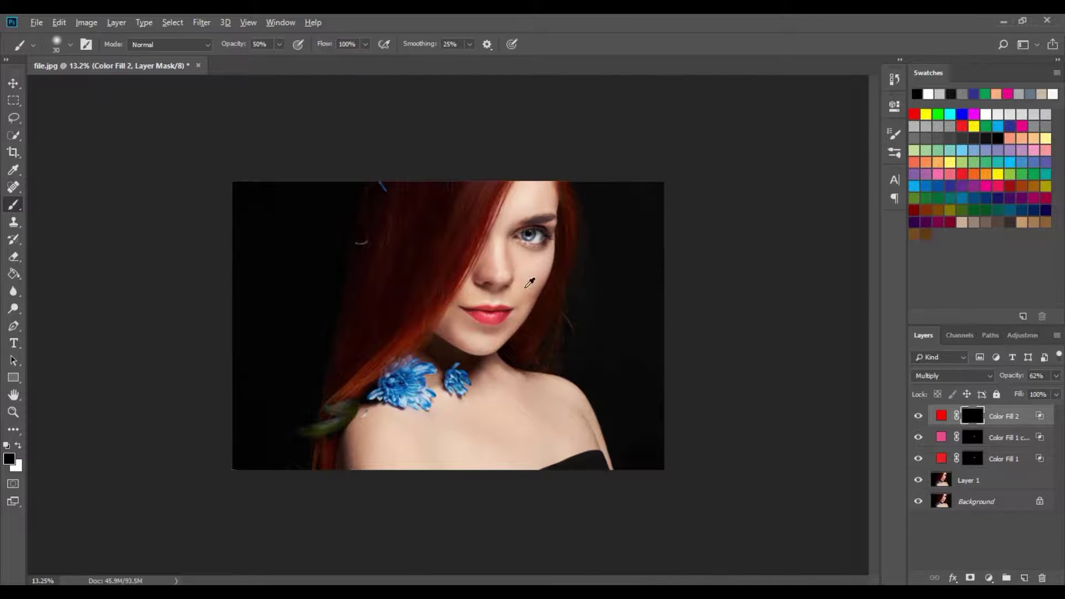
- Duplicate the upper lip's red fill layer and set the copy's blend mode to Screen
scroll(526, 284, "up", 4)
scroll(519, 286, "up", 2)
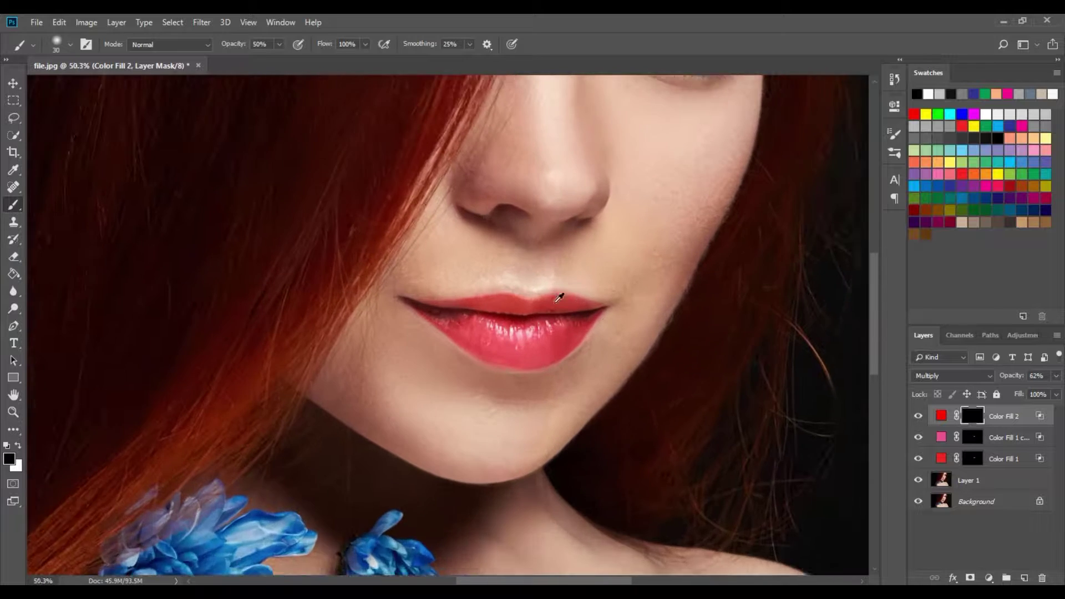
scroll(625, 325, "up", 2)
scroll(625, 336, "up", 1)
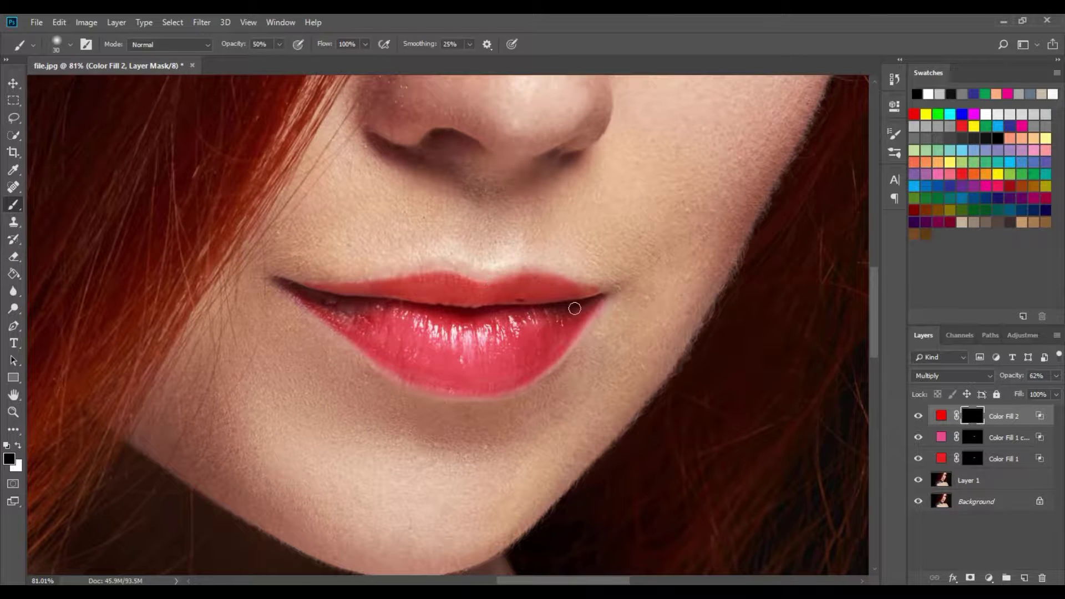
key("ctrl+j")
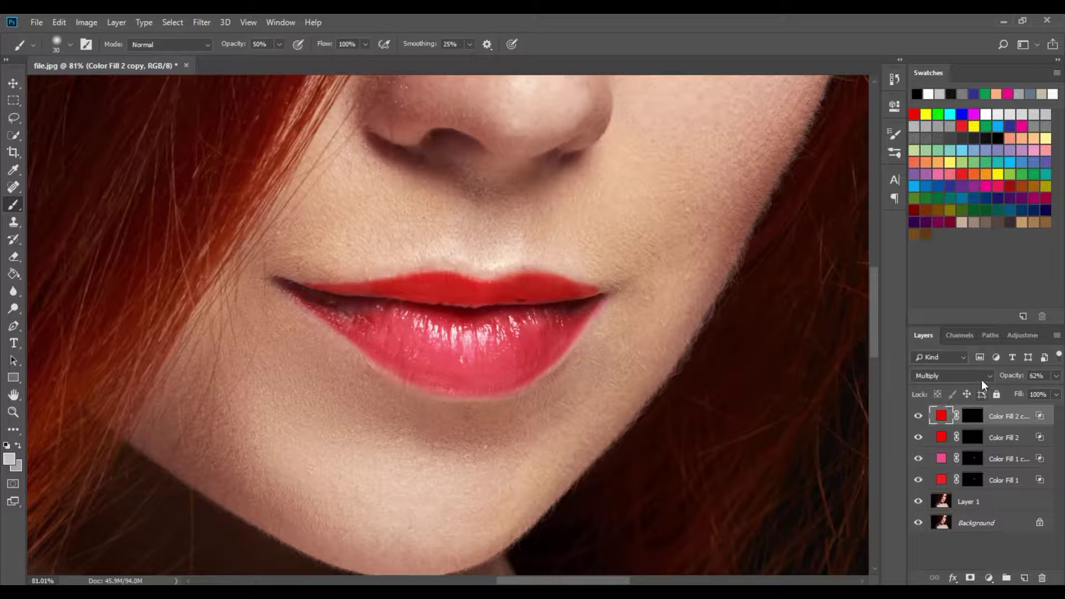
left_click(981, 377)
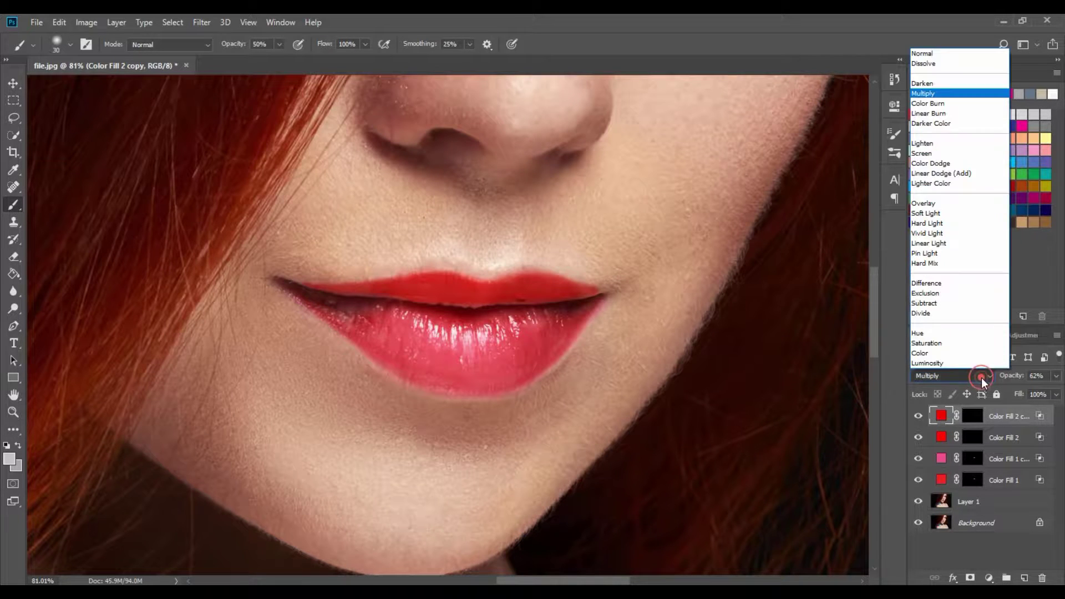
left_click(931, 153)
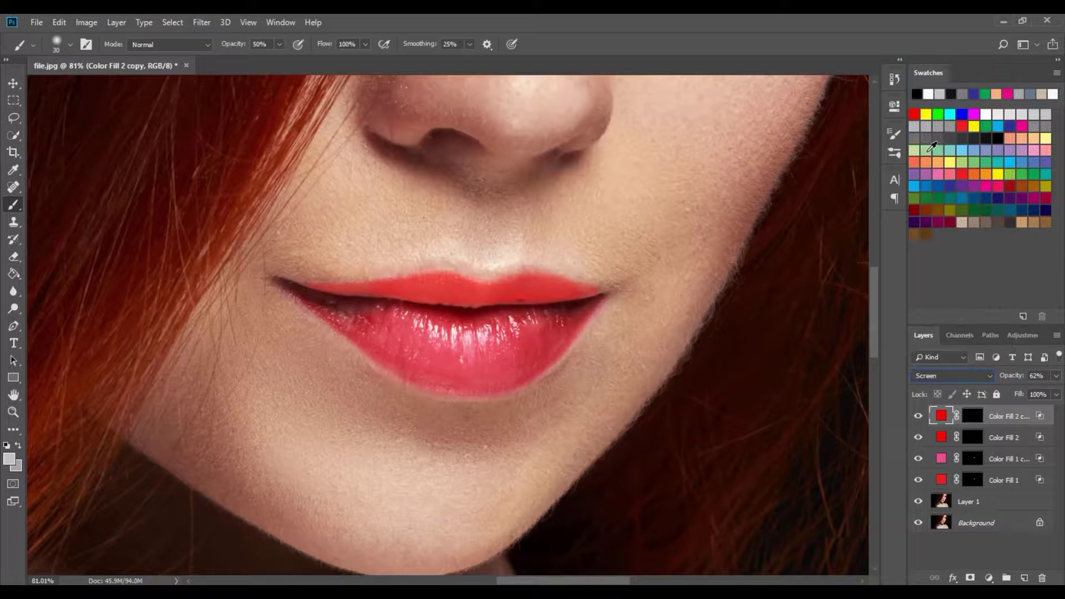
- Split the Screen copy's Blend If black slider for the underlying layer to 53 / 146
double_click(1040, 421)
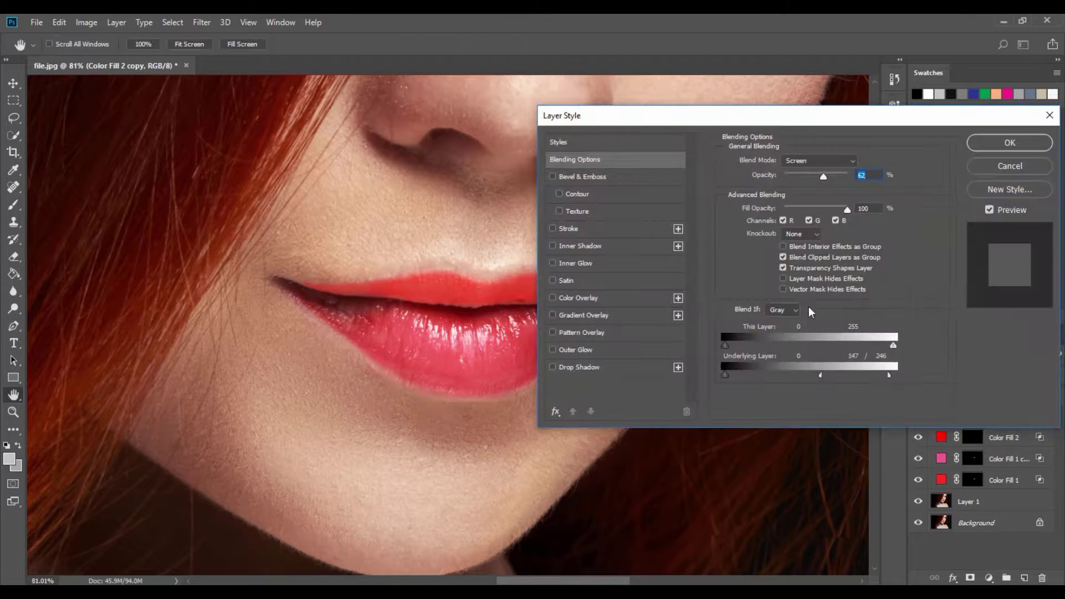
left_click_drag(745, 124, 823, 116)
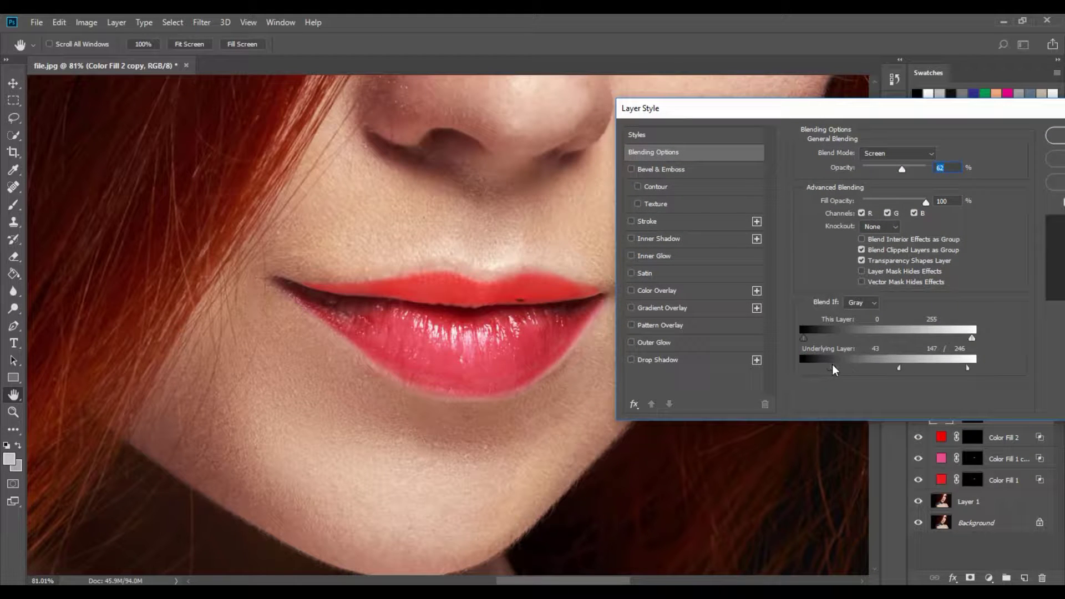
left_click_drag(838, 368, 878, 367)
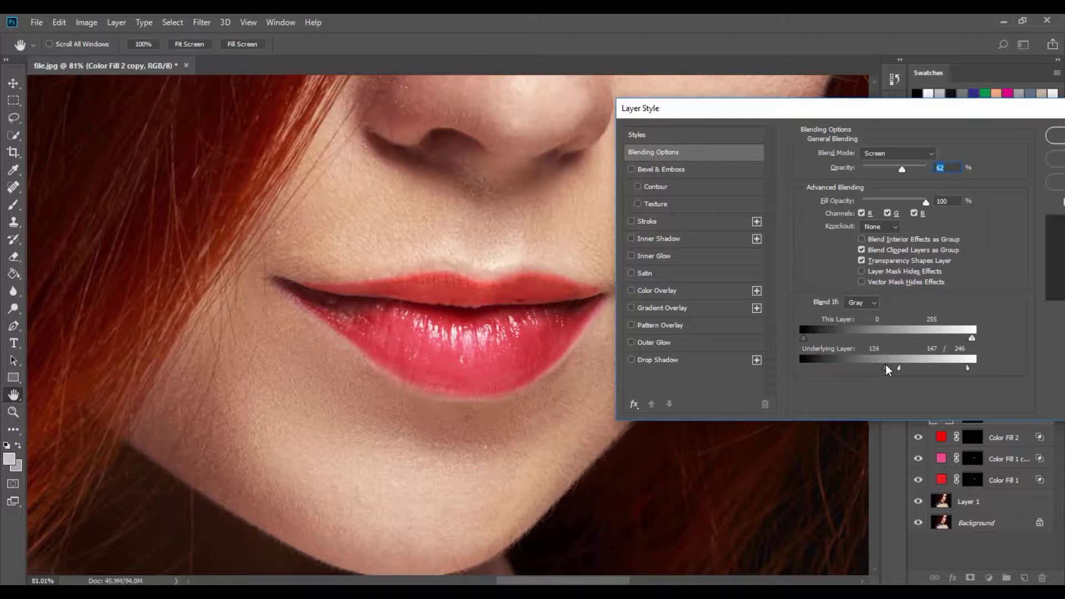
left_click_drag(877, 369, 854, 369)
left_click_drag(854, 367, 839, 367)
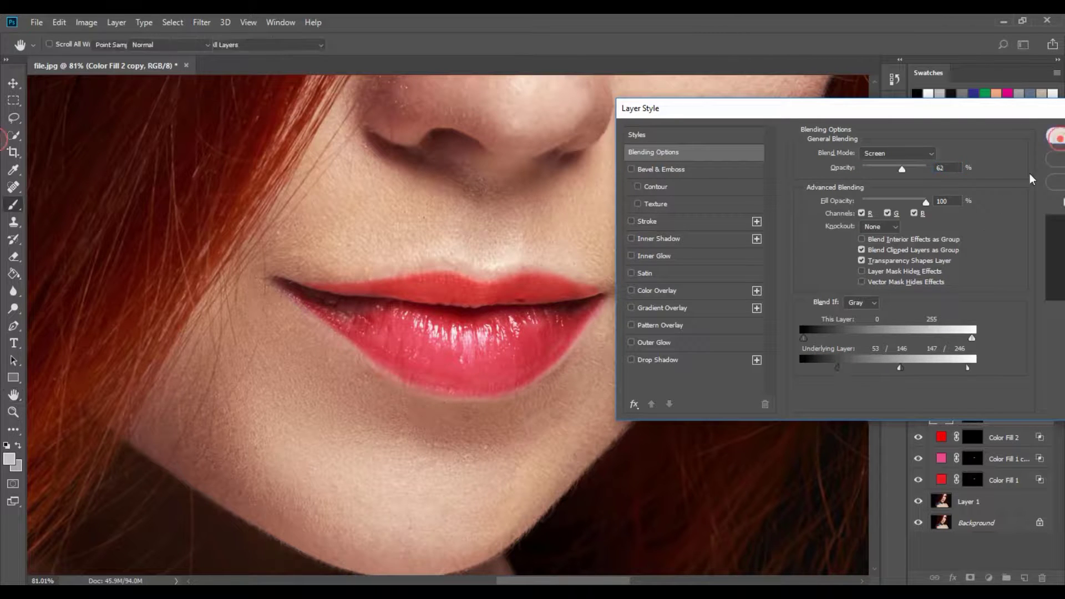
left_click(1060, 139)
- Change the Screen copy's fill color to pink f06eaa, trying magenta ff00ff for comparison
double_click(943, 417)
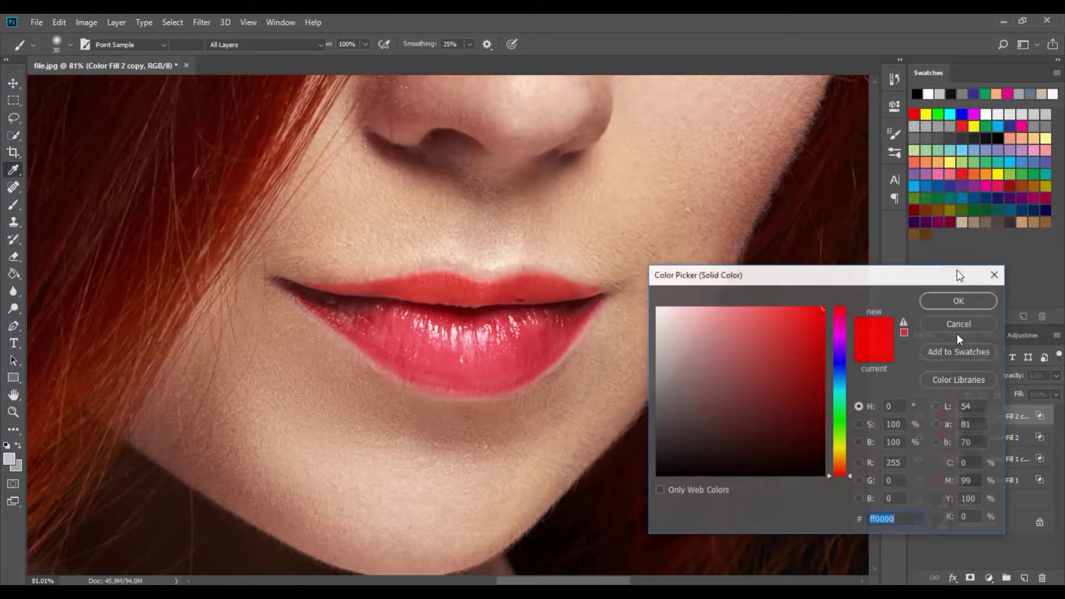
left_click(942, 174)
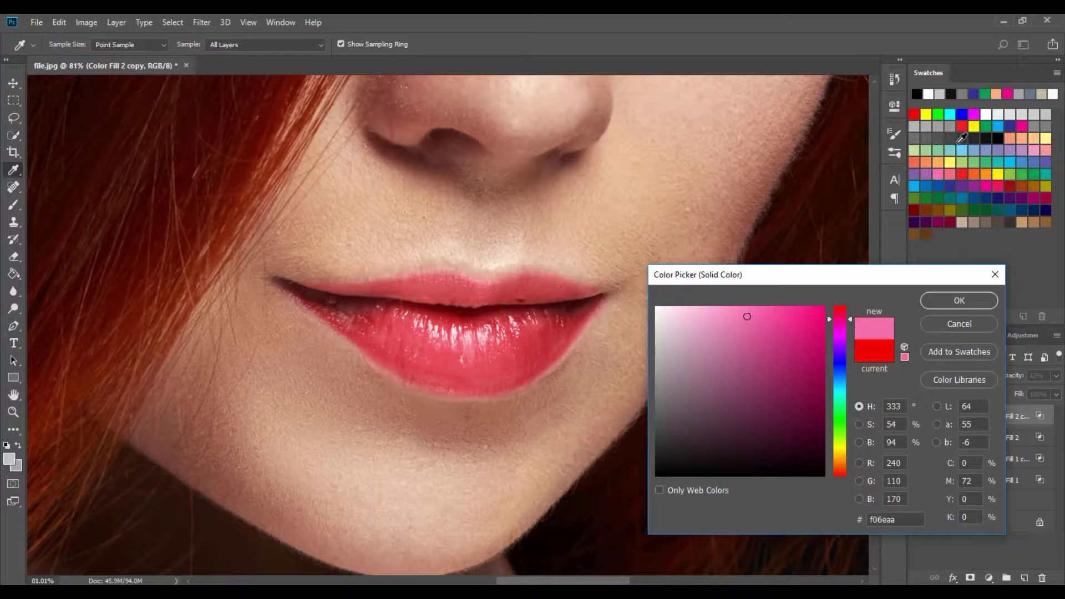
left_click_drag(929, 277, 821, 258)
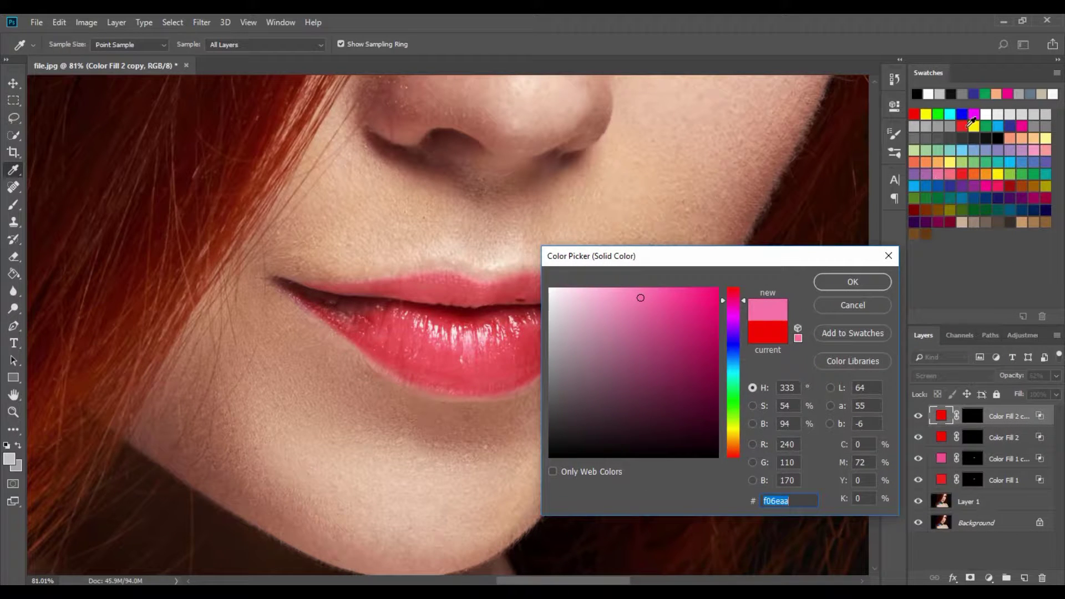
left_click(976, 116)
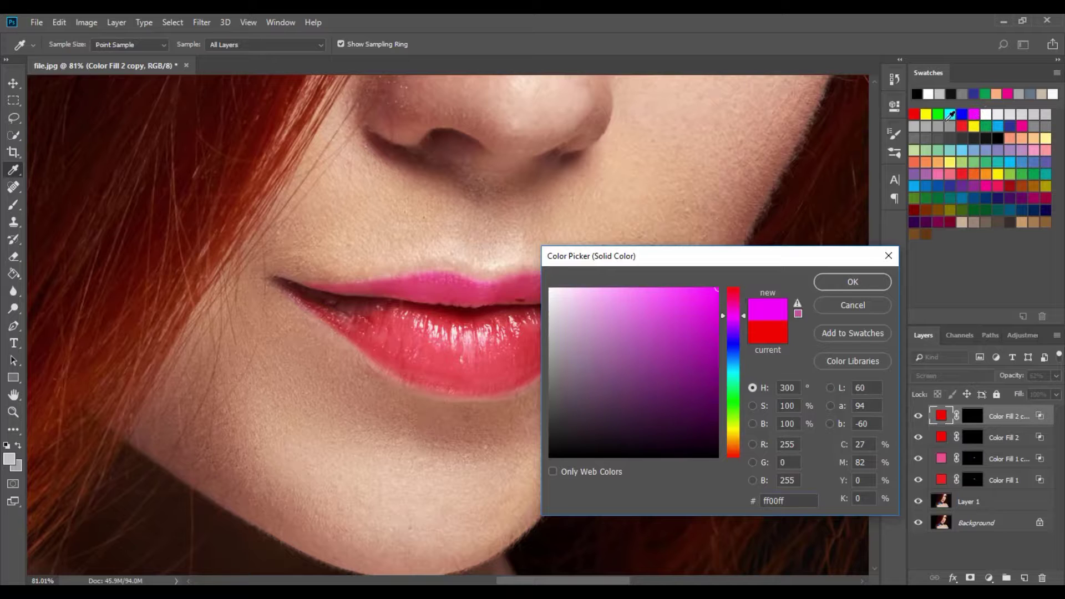
left_click(938, 174)
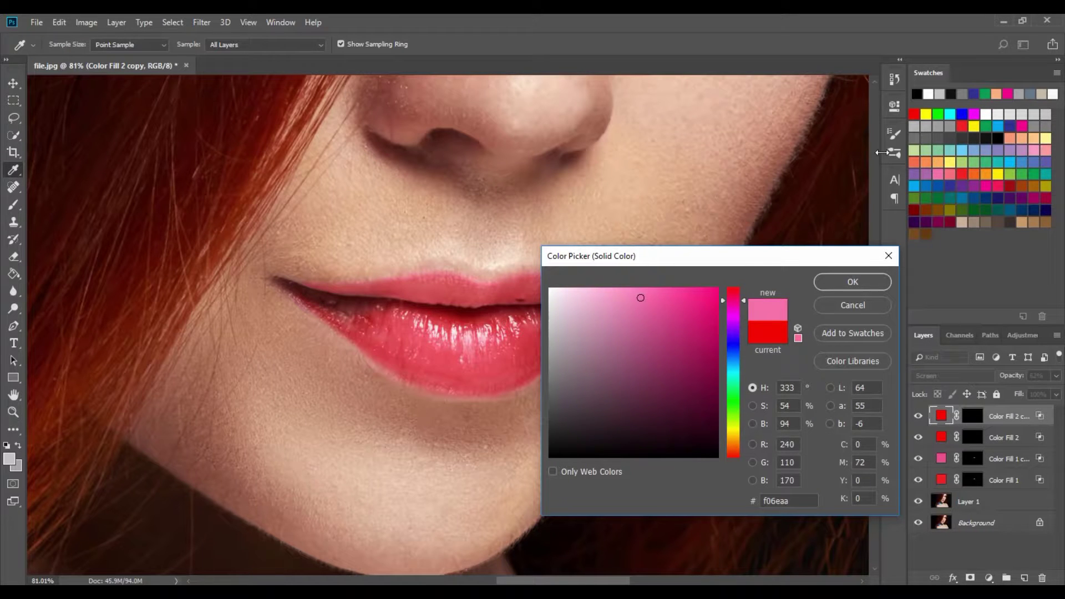
left_click(853, 282)
key("b")
- Group the four lip color fill layers, from Color Fill 1 up to the Color Fill 2 copy
scroll(655, 249, "down", 2)
scroll(655, 250, "down", 5)
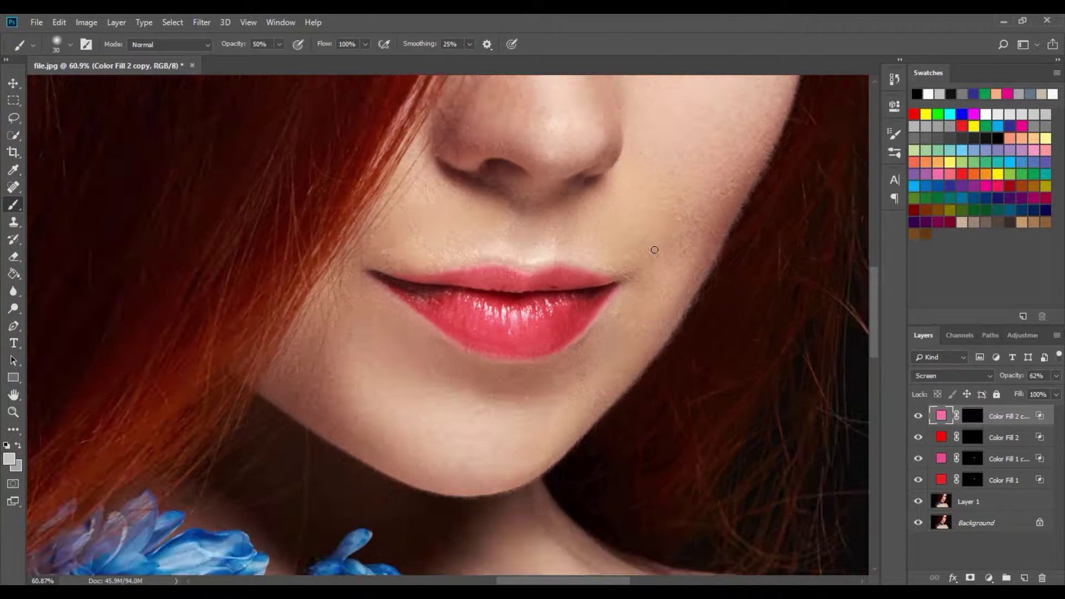
scroll(655, 250, "up", 1)
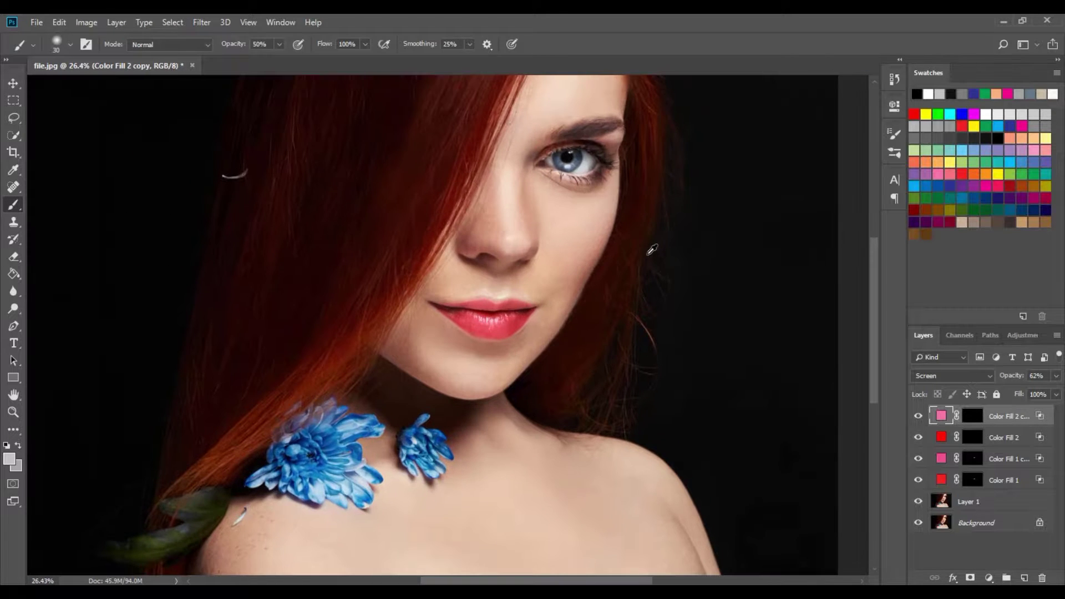
left_click(990, 480, "shift")
key("ctrl+g")
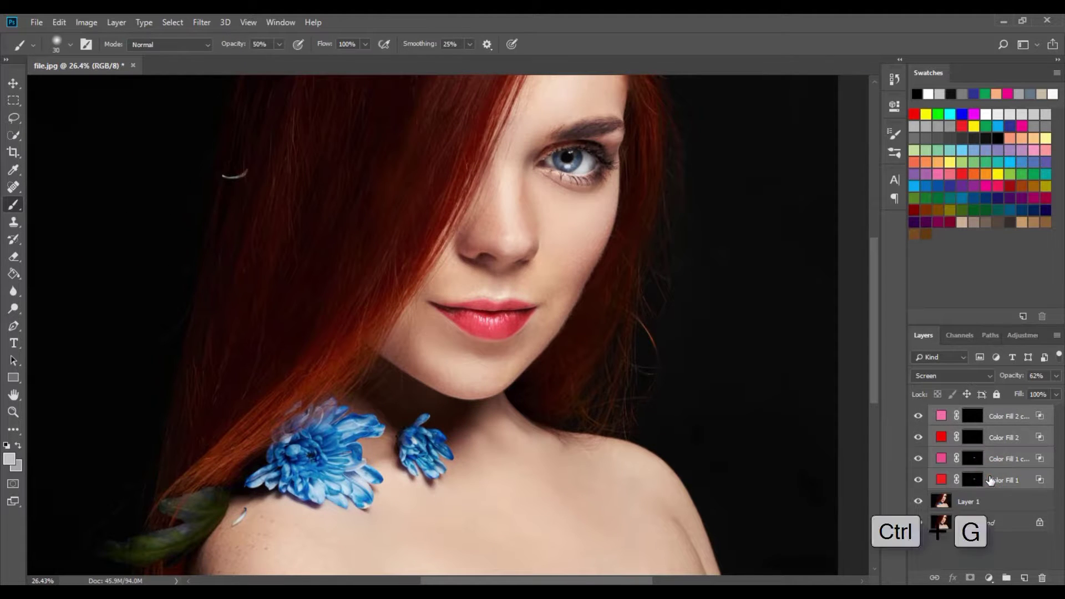
- Compare the lips before and after by hiding and showing the lipstick group twice, and examine the whole portrait
scroll(651, 342, "up", 3)
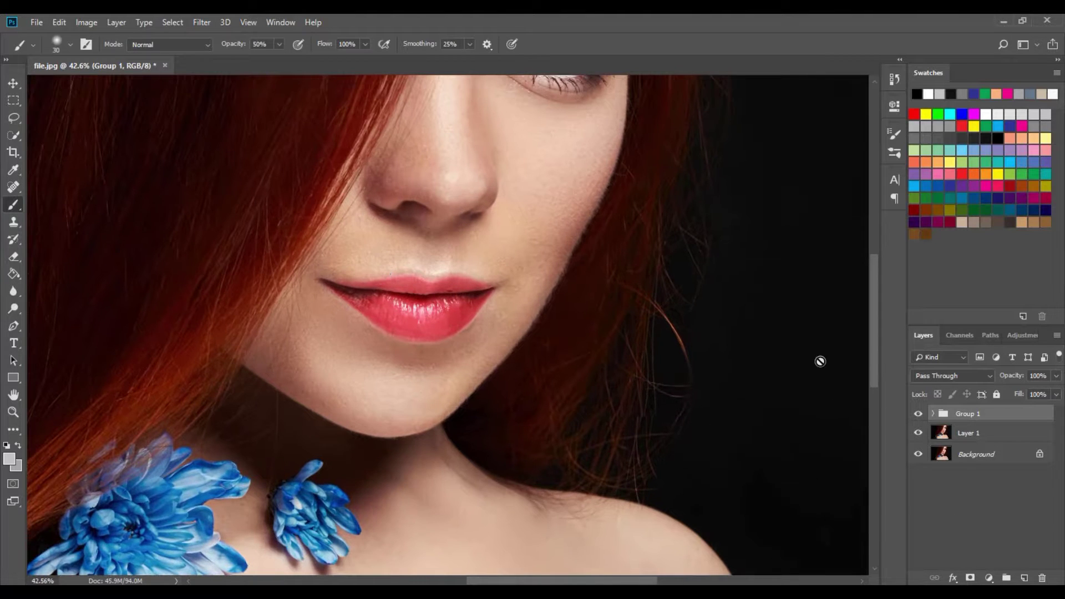
left_click(918, 415)
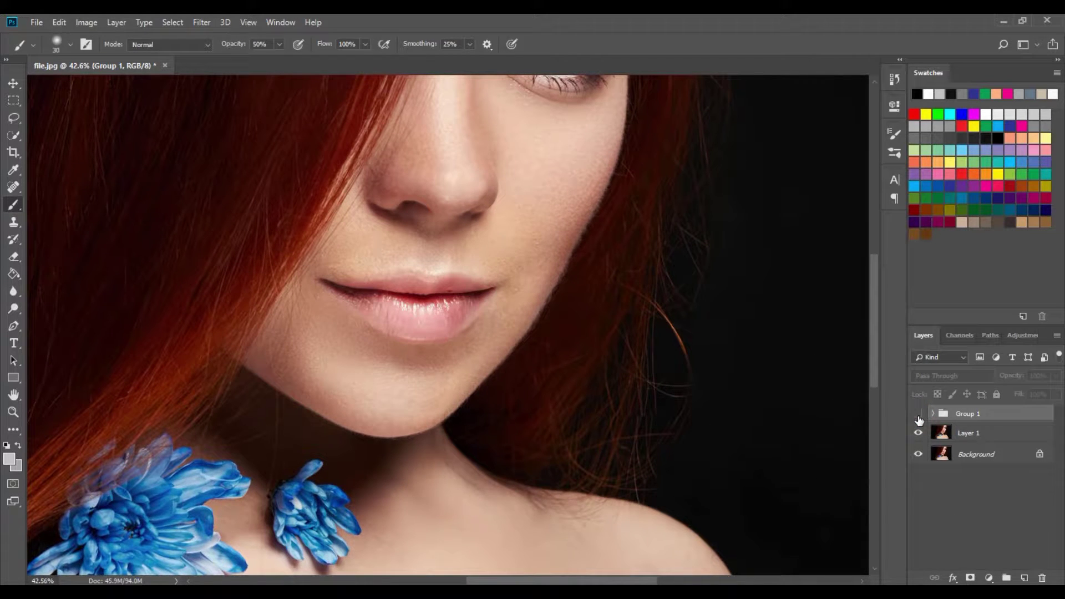
left_click(918, 415)
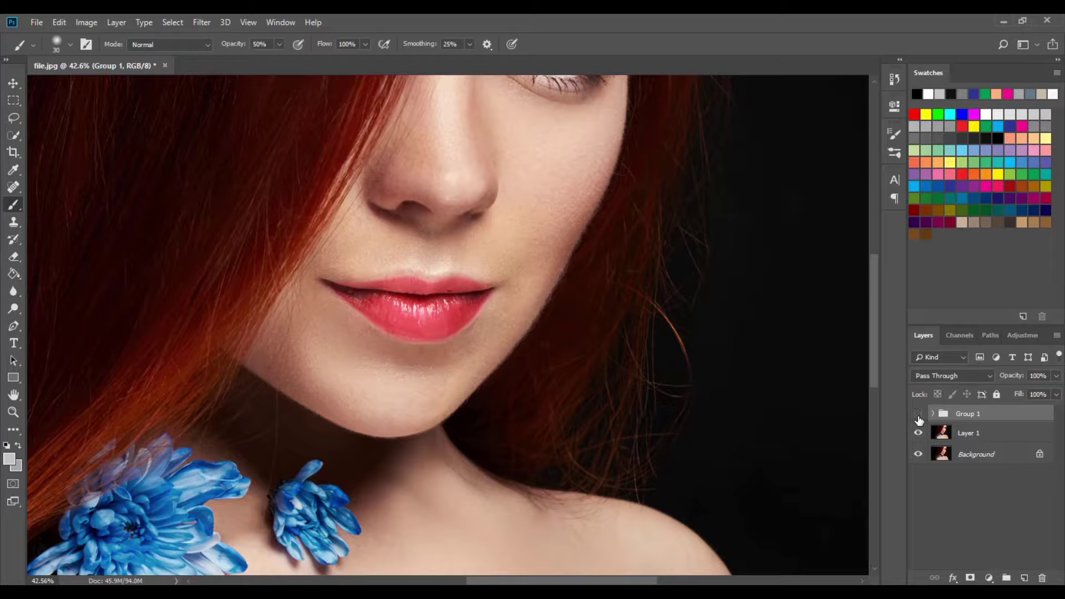
left_click(918, 415)
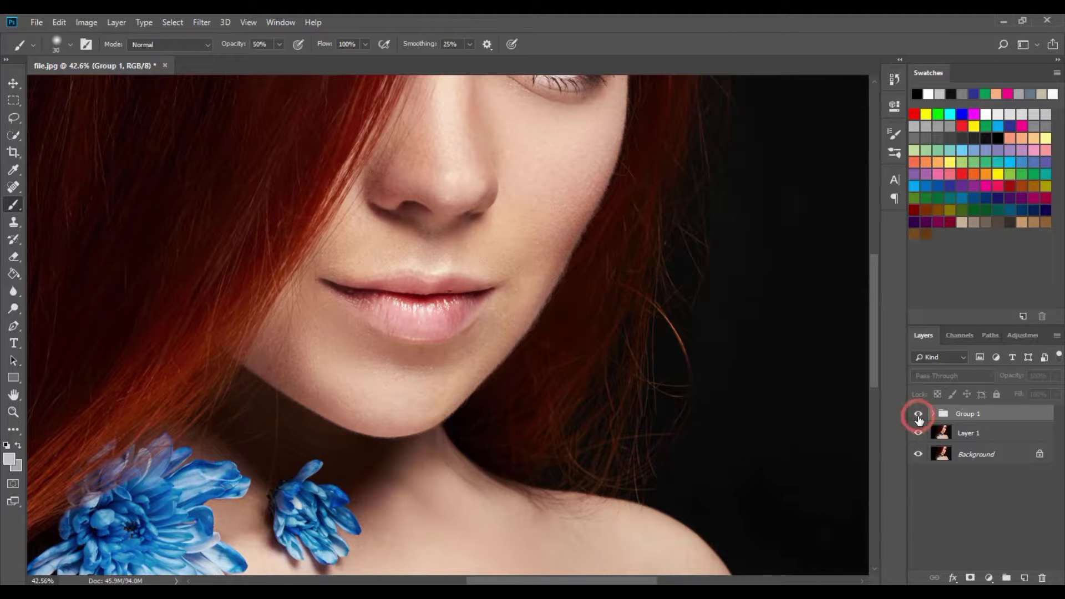
left_click(918, 414)
scroll(555, 269, "down", 2)
scroll(556, 269, "down", 3)
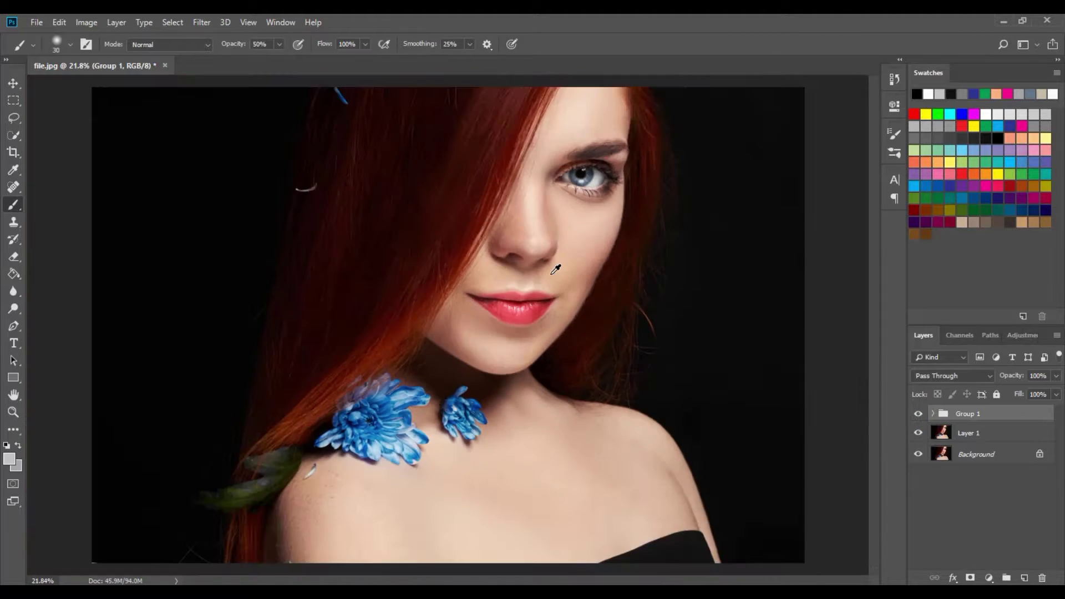
scroll(556, 269, "up", 1)
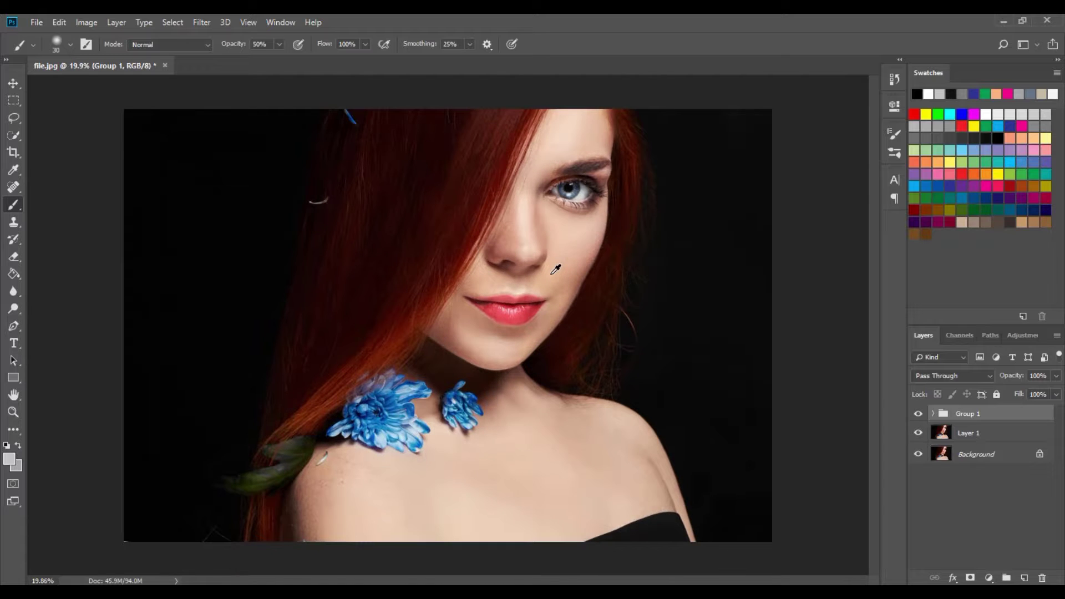